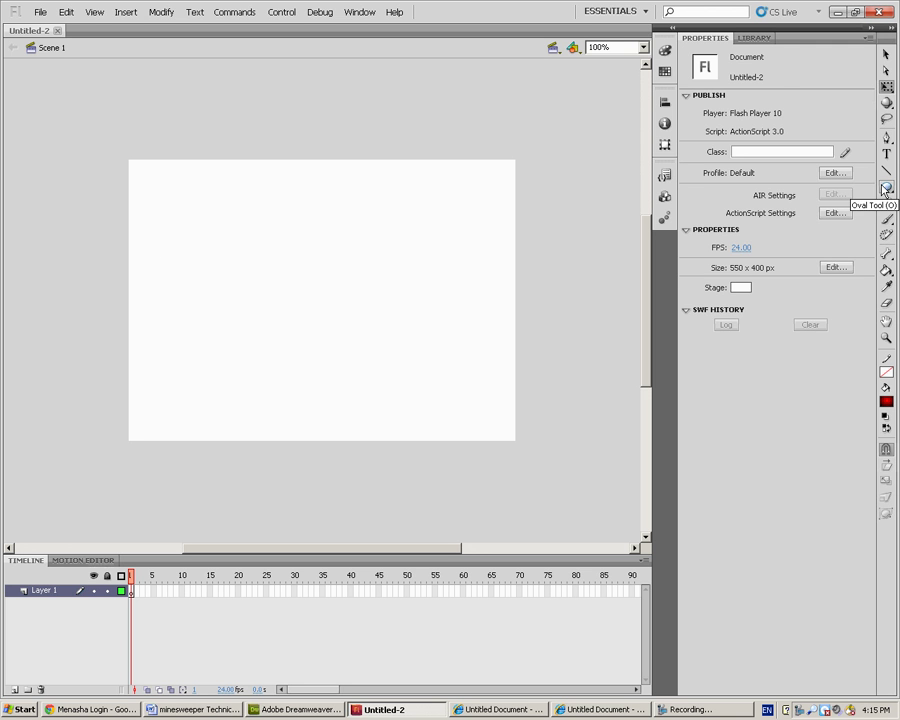
Draw a borderless red radial-gradient circle about 91 px across near the stage's upper-left corner with the Oval tool
{"action": "left_click_drag", "start_coordinate": [885, 192], "coordinate": [768, 205]}
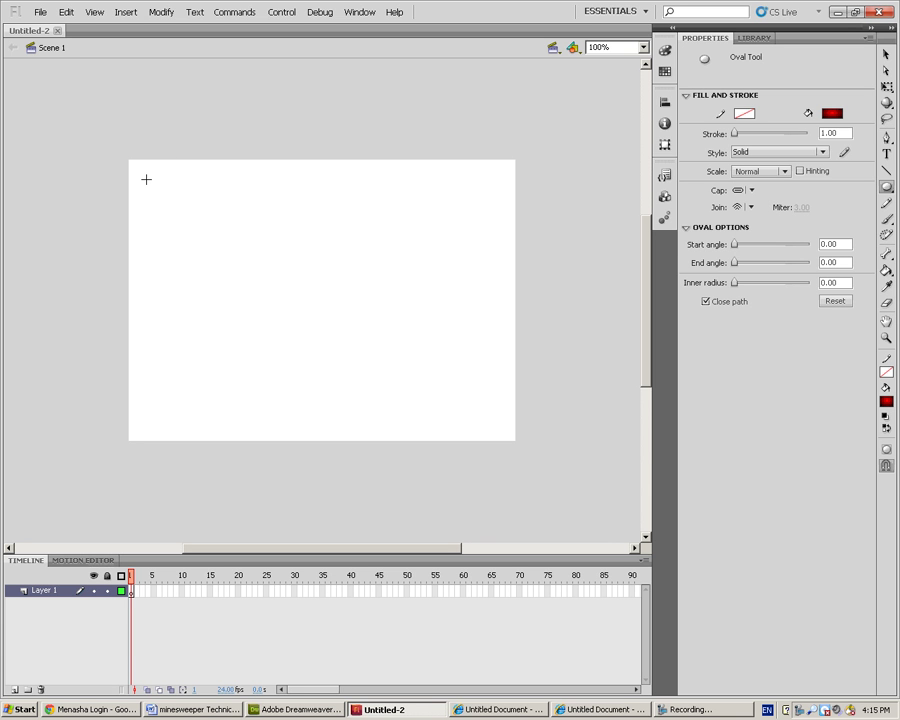
{"action": "left_click_drag", "start_coordinate": [146, 179], "coordinate": [209, 243]}
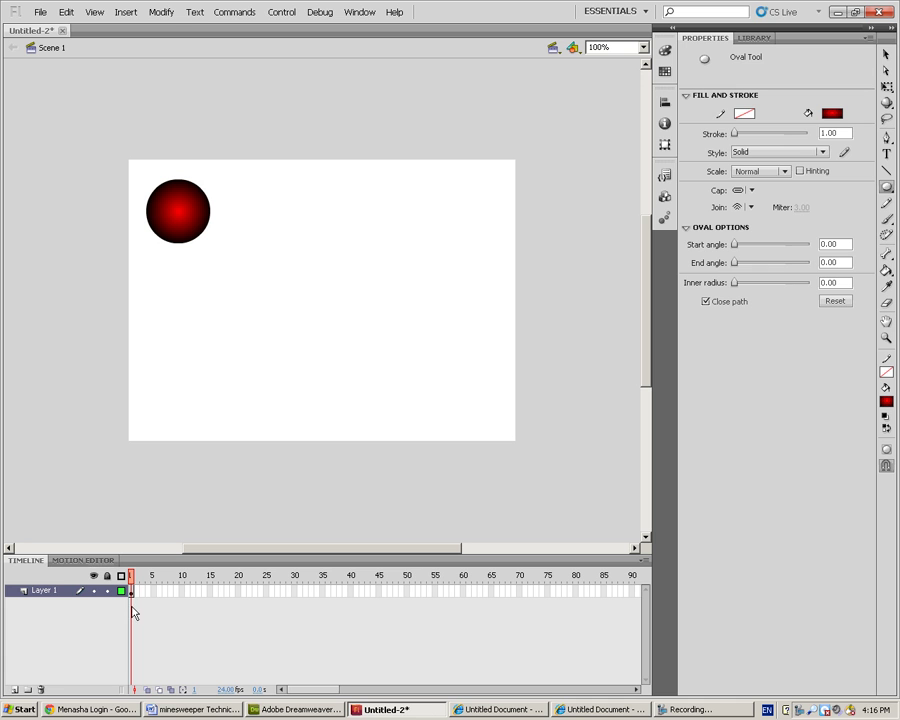
Add keyframes at frames 2 to 5, shifting the ball diagonally down and right to about X 70, Y 76
{"action": "key", "text": "F6"}
{"action": "key", "text": "v"}
{"action": "mouse_move", "coordinate": [182, 222]}
{"action": "left_mouse_down"}
{"action": "mouse_move", "coordinate": [192, 252]}
{"action": "mouse_move", "coordinate": [200, 204]}
{"action": "mouse_move", "coordinate": [185, 232]}
{"action": "left_mouse_up"}
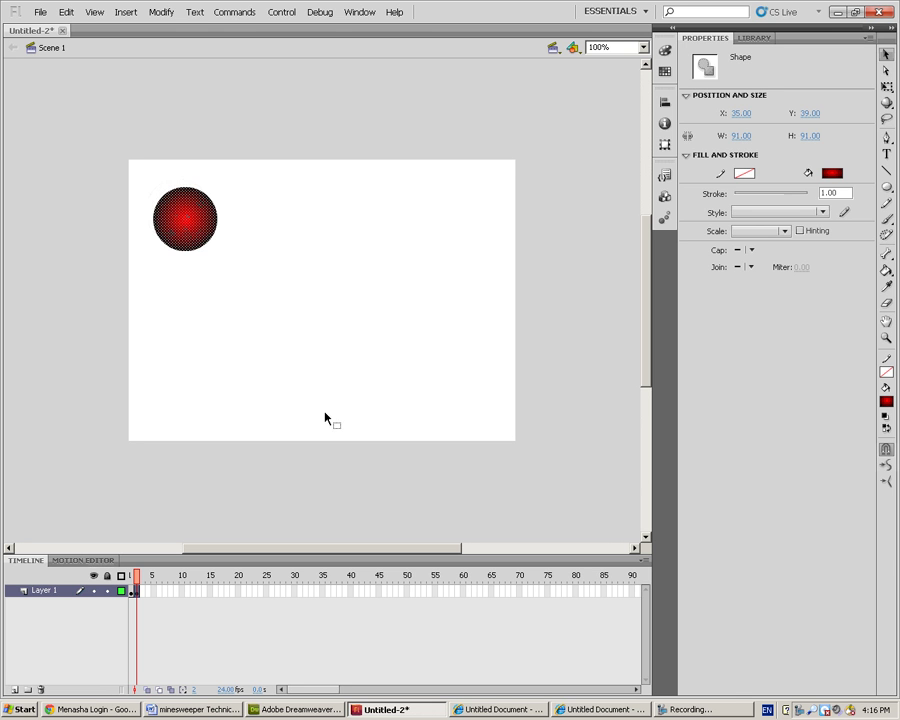
{"action": "key", "text": "F6"}
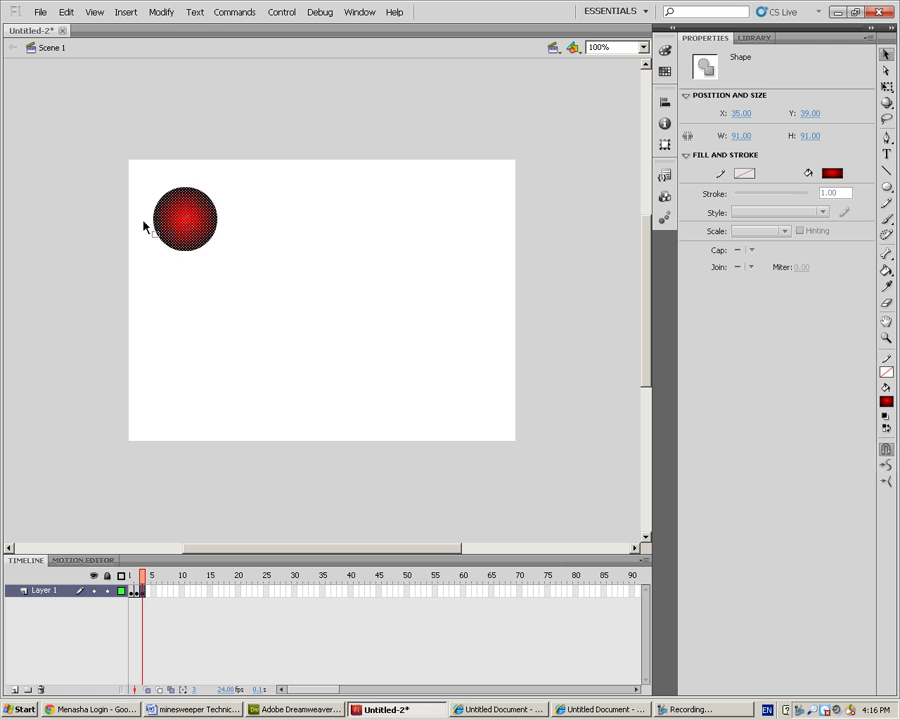
{"action": "left_click_drag", "start_coordinate": [173, 226], "coordinate": [213, 270]}
{"action": "key", "text": "F6"}
{"action": "key", "text": "F6"}
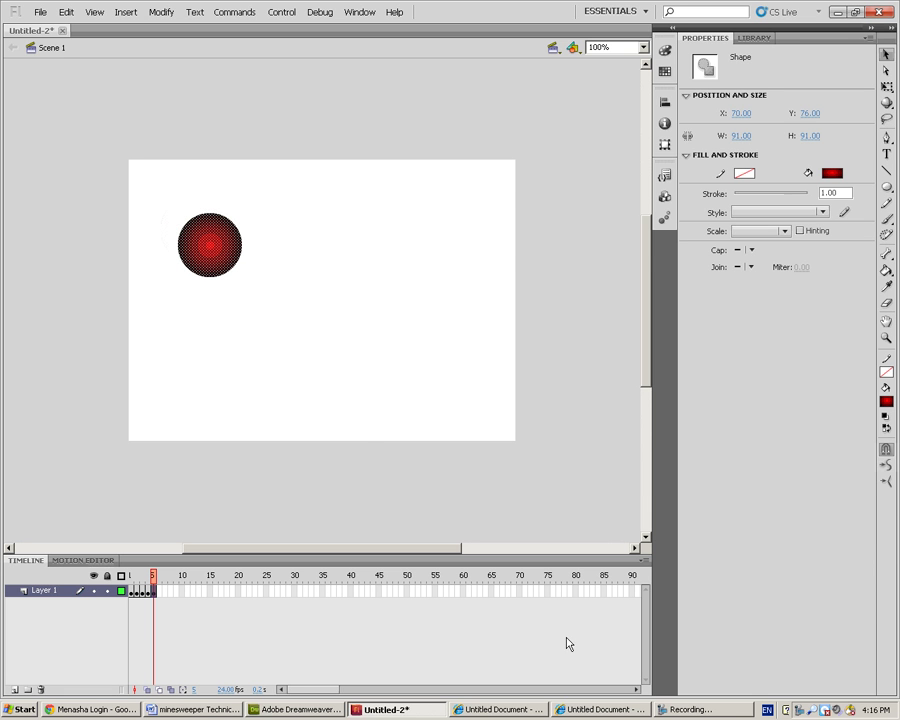
{"action": "left_click", "coordinate": [677, 710]}
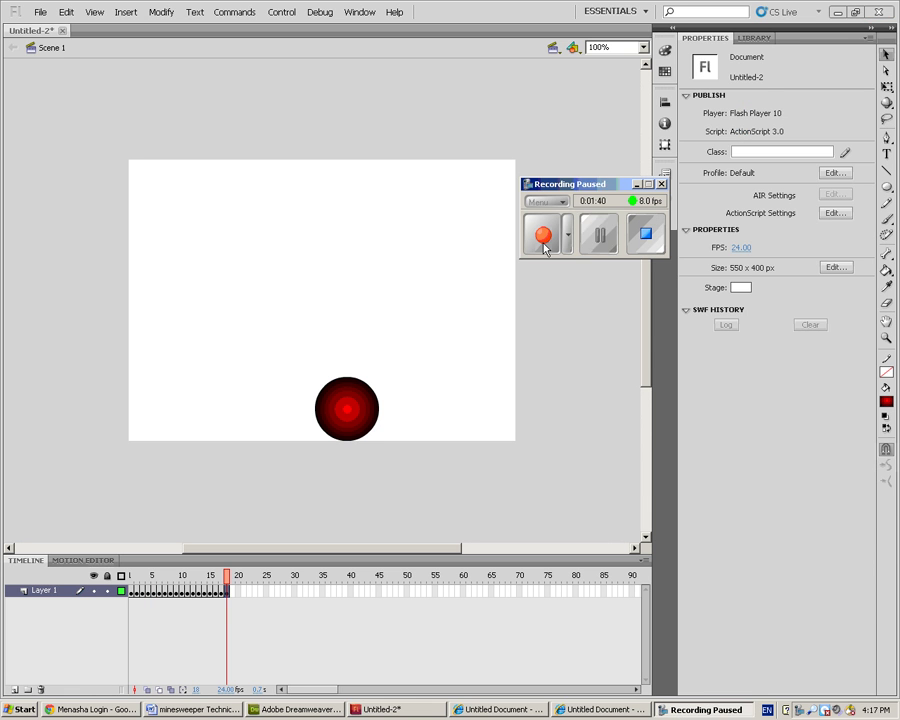
{"action": "left_click", "coordinate": [543, 235]}
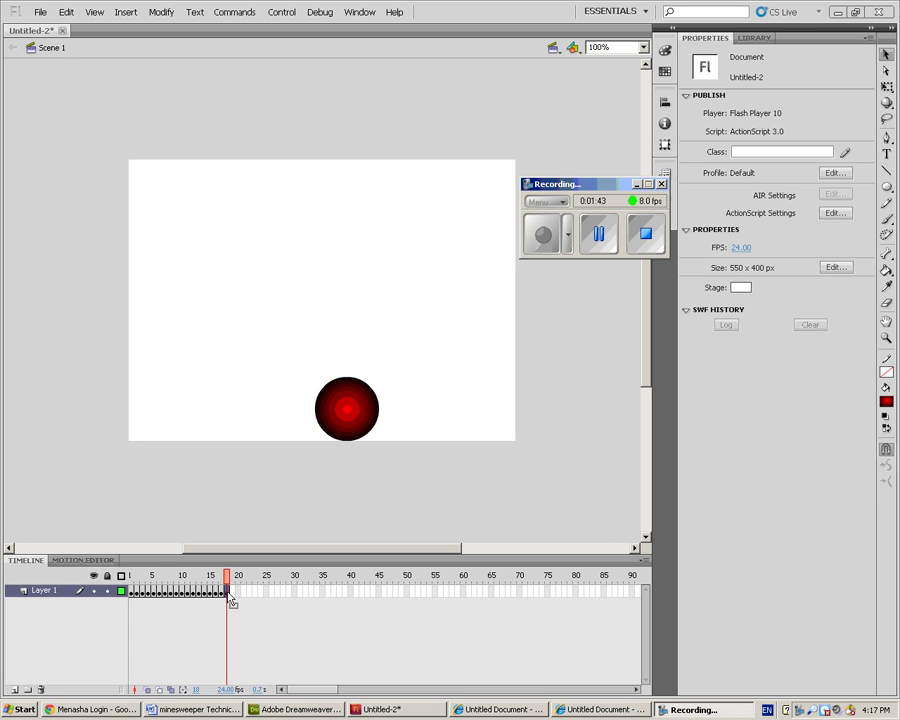
Scrub through the first five frames and play the ball animation on the timeline from frame 1
{"action": "left_click", "coordinate": [134, 592]}
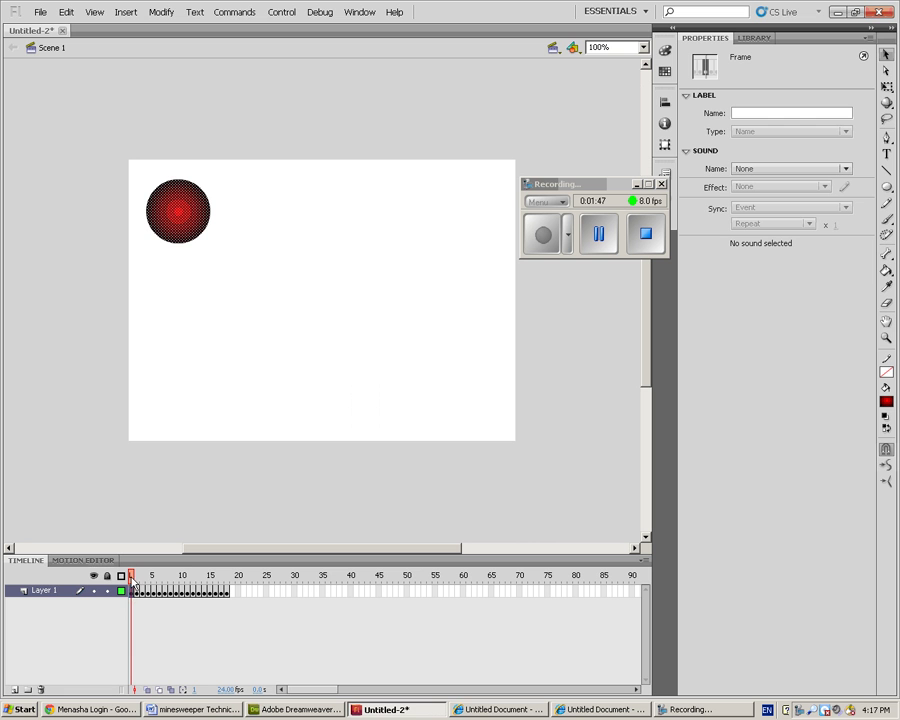
{"action": "mouse_move", "coordinate": [134, 594]}
{"action": "left_mouse_down"}
{"action": "mouse_move", "coordinate": [168, 581]}
{"action": "mouse_move", "coordinate": [221, 581]}
{"action": "mouse_move", "coordinate": [131, 576]}
{"action": "left_mouse_up"}
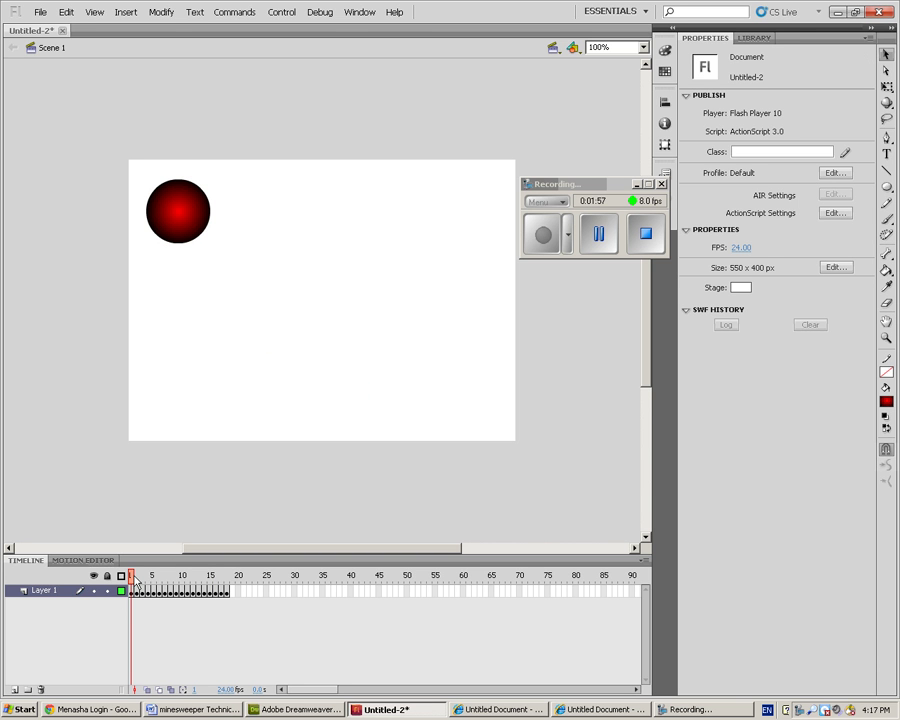
{"action": "left_click_drag", "start_coordinate": [137, 582], "coordinate": [154, 581]}
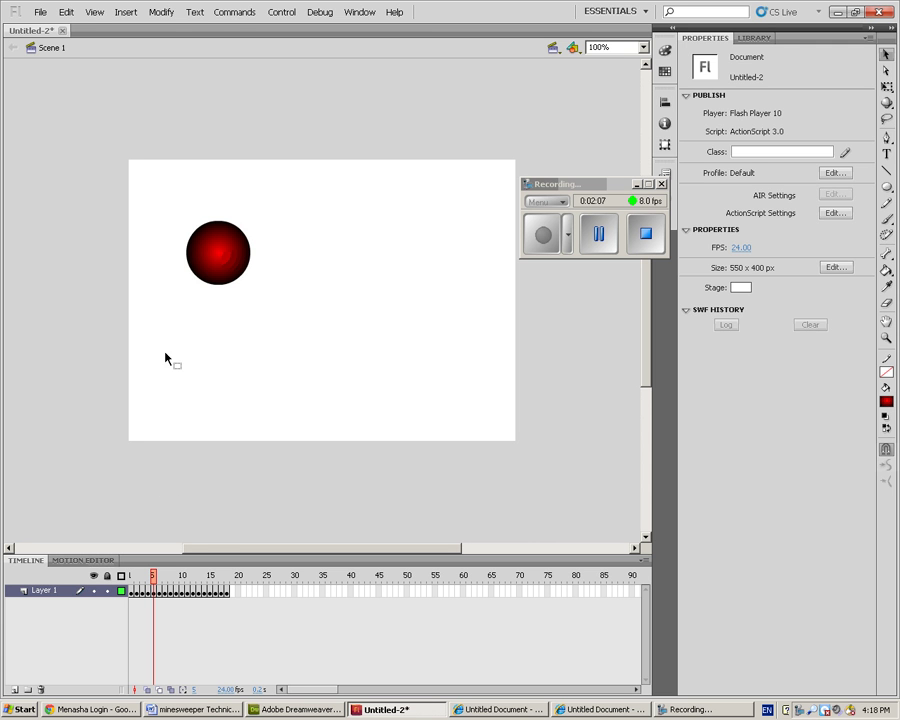
{"action": "left_click", "coordinate": [130, 590]}
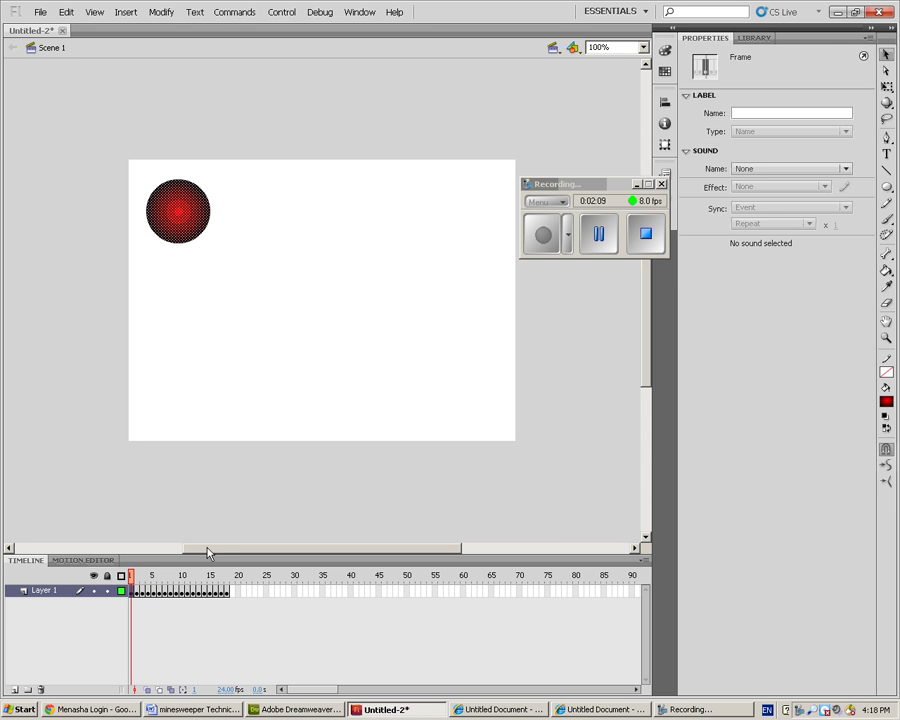
{"action": "key", "text": "Return"}
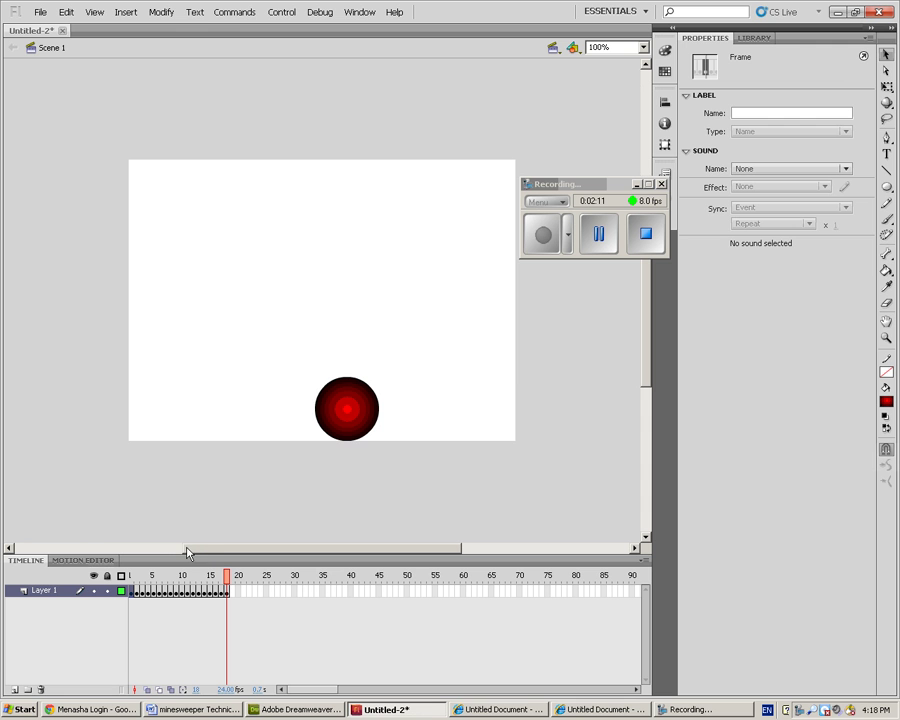
Test the movie in a preview window to watch the falling ball, and close the preview
{"action": "key", "text": "ctrl+Return"}
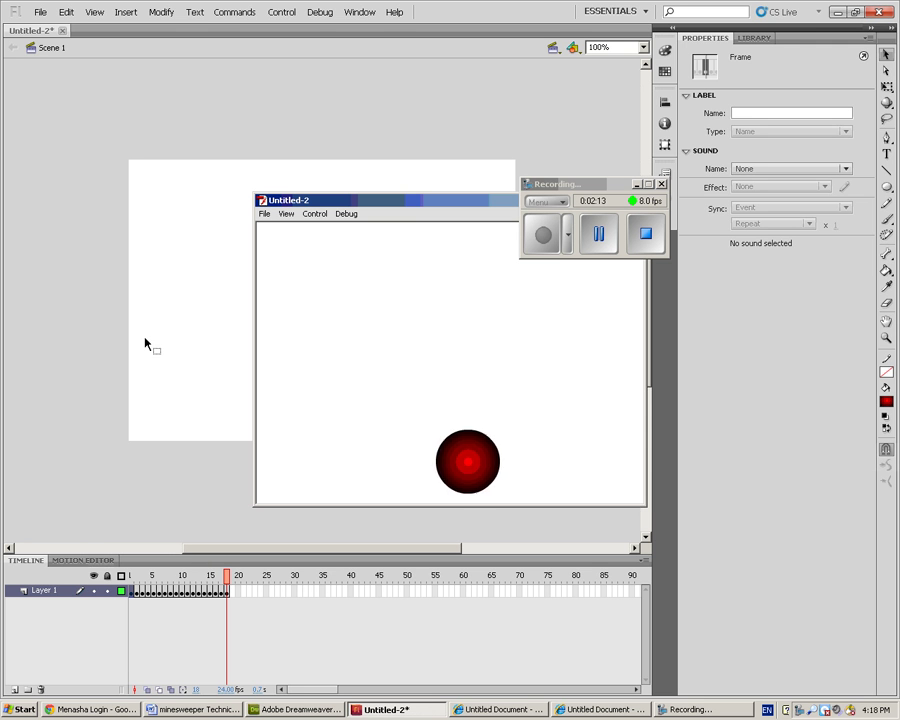
{"action": "left_click_drag", "start_coordinate": [382, 208], "coordinate": [197, 157]}
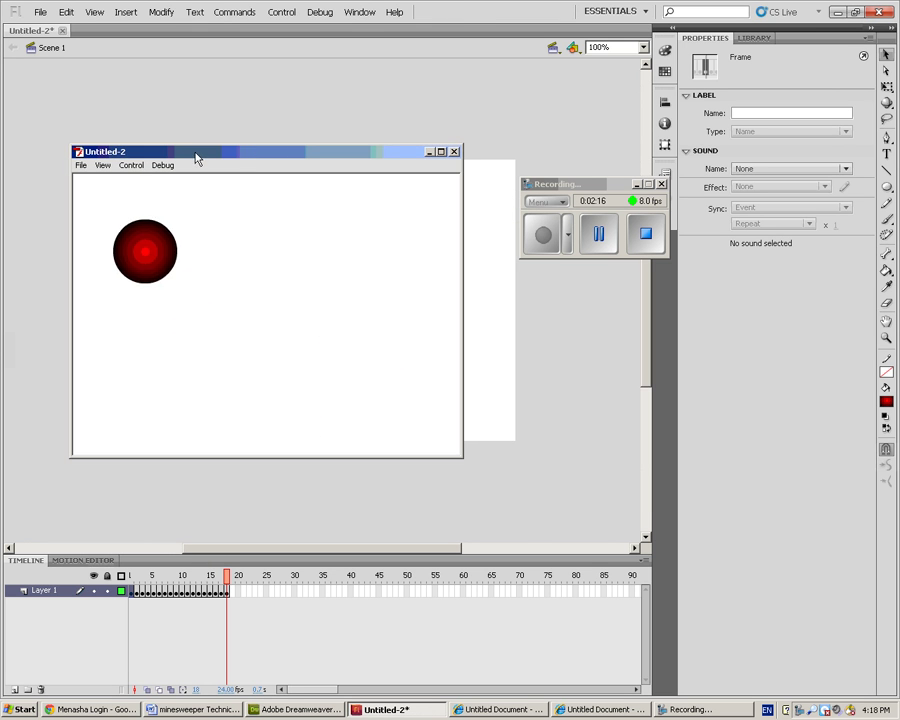
{"action": "left_click", "coordinate": [453, 151]}
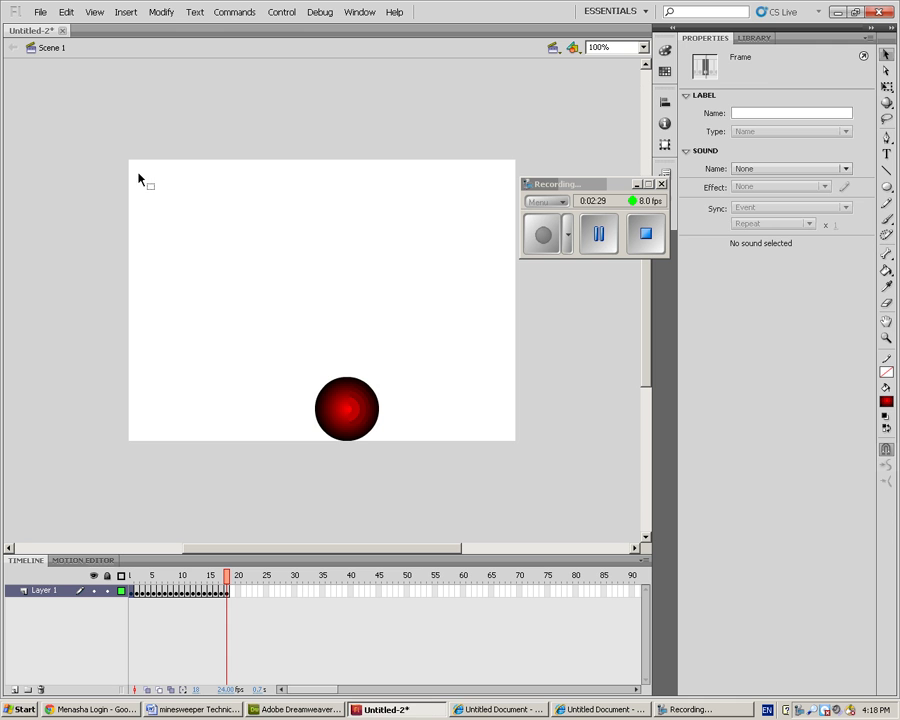
Squash the ball against the stage floor in new keyframes 19 to 21, reaching about 100 px wide and 85 px high with Free Transform
{"action": "left_click", "coordinate": [370, 418]}
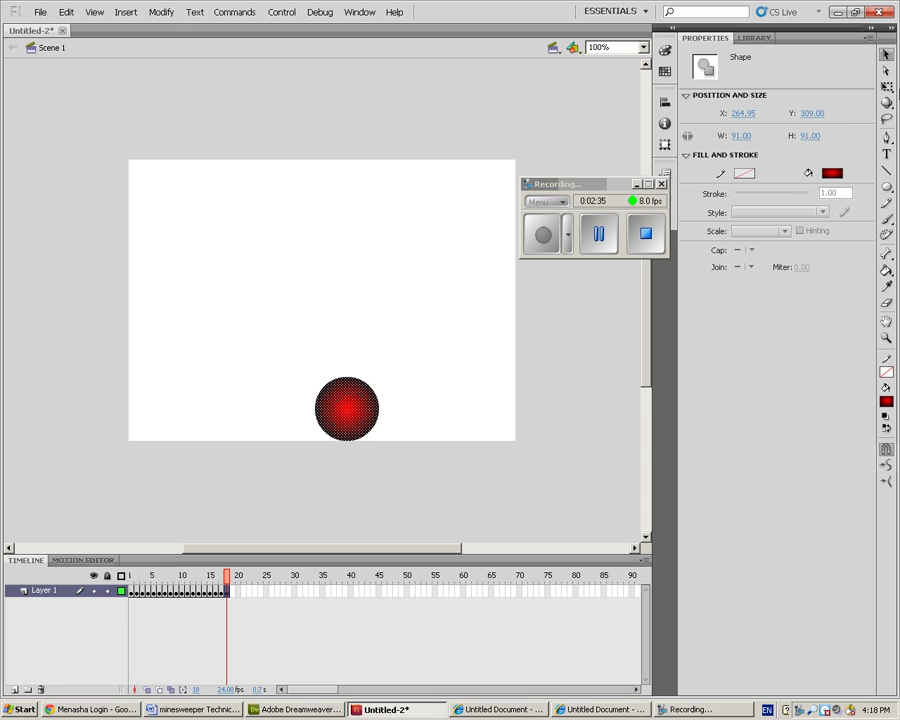
{"action": "left_click", "coordinate": [886, 88]}
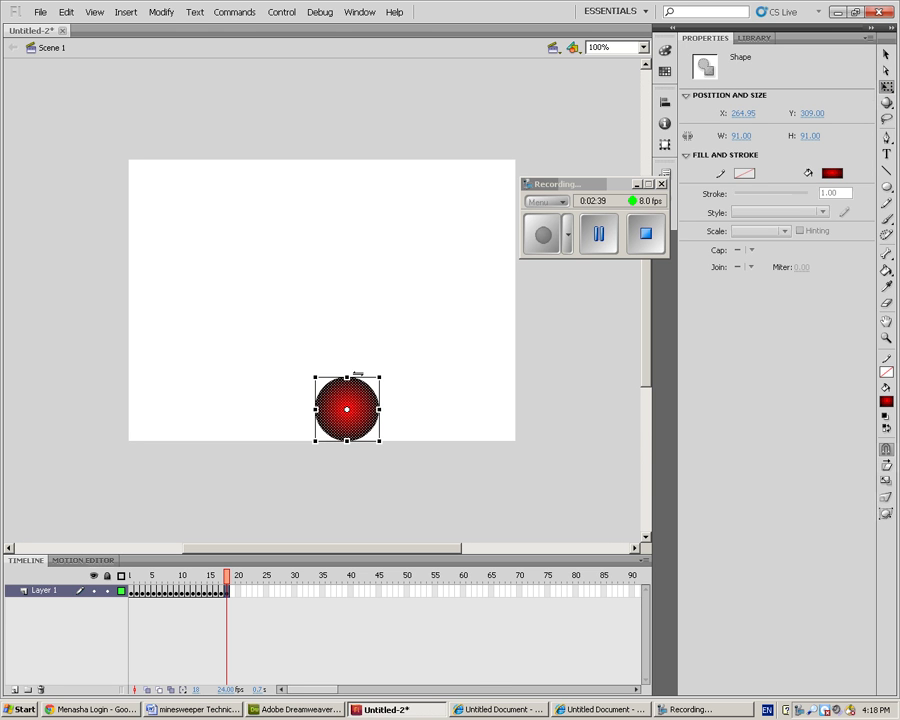
{"action": "key", "text": "F6"}
{"action": "left_click_drag", "start_coordinate": [347, 376], "coordinate": [315, 410]}
{"action": "mouse_move", "coordinate": [374, 410]}
{"action": "left_mouse_down"}
{"action": "mouse_move", "coordinate": [347, 382]}
{"action": "mouse_move", "coordinate": [312, 410]}
{"action": "left_mouse_up"}
{"action": "key", "text": "F6"}
{"action": "key", "text": "F6"}
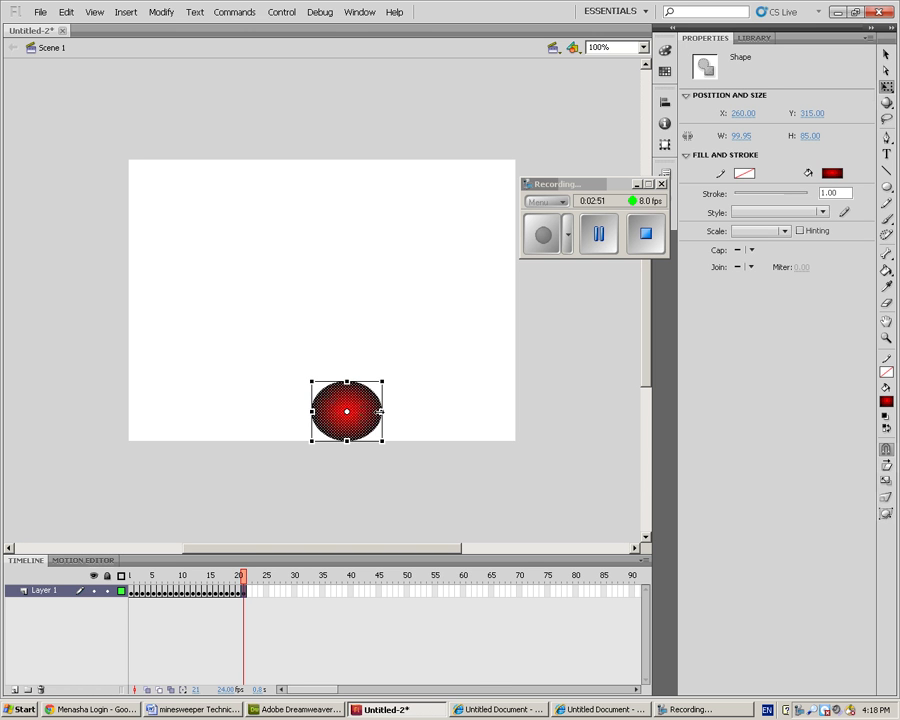
Flatten the ball further in new keyframes 22 and 23, ending about 114 px wide and 80 px high
{"action": "left_click_drag", "start_coordinate": [380, 411], "coordinate": [310, 411]}
{"action": "key", "text": "F6"}
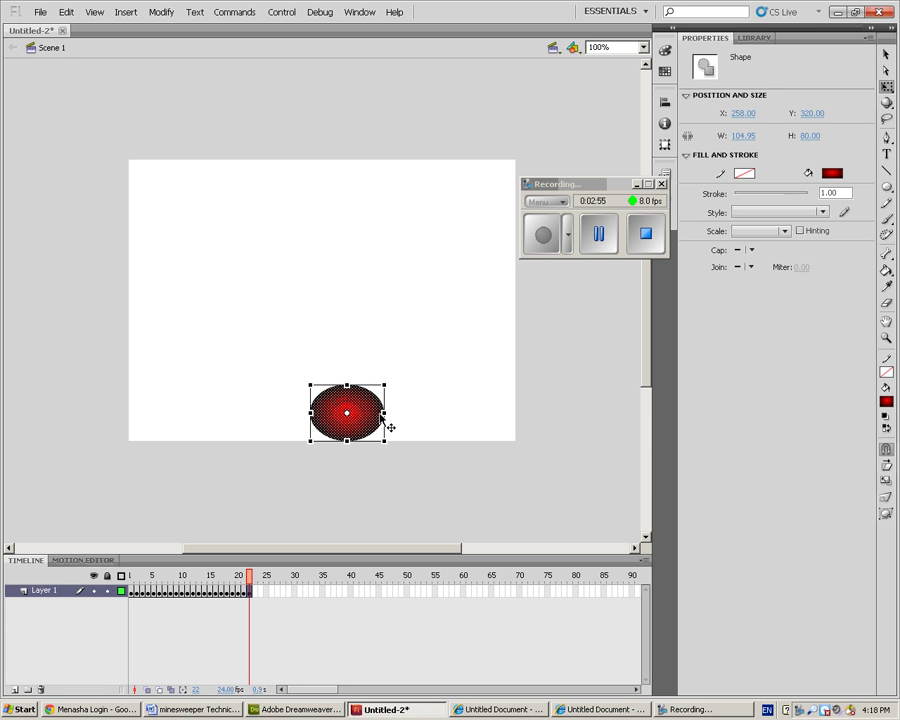
{"action": "left_click_drag", "start_coordinate": [383, 412], "coordinate": [390, 412]}
{"action": "key", "text": "F6"}
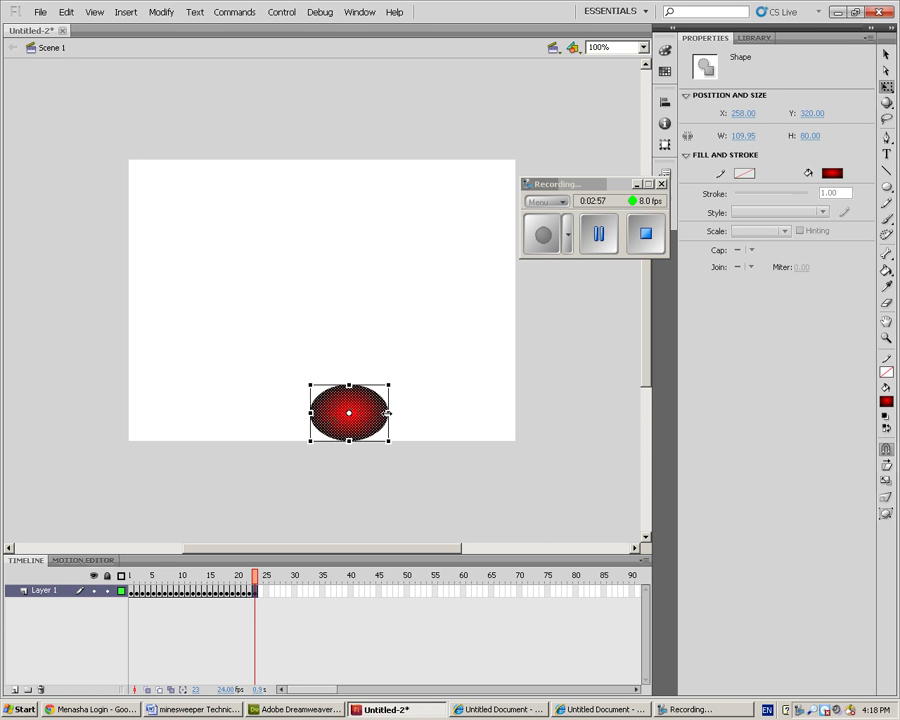
{"action": "left_click_drag", "start_coordinate": [310, 412], "coordinate": [309, 412]}
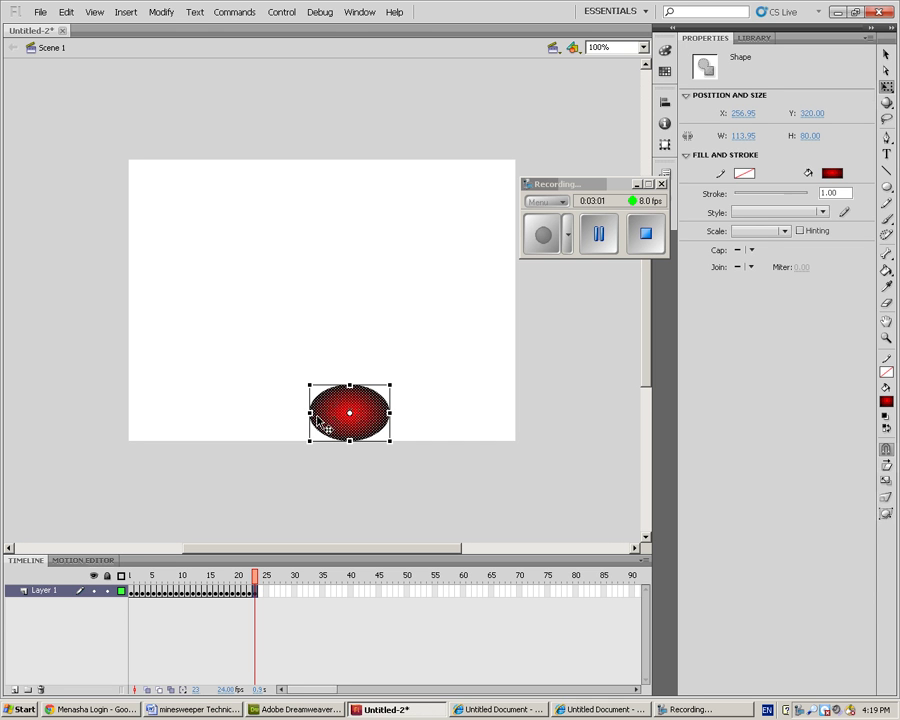
Narrow the squashed ball from both sides in new keyframes 24 and 25, down to about 88 px wide
{"action": "key", "text": "F6"}
{"action": "left_click_drag", "start_coordinate": [309, 412], "coordinate": [313, 412]}
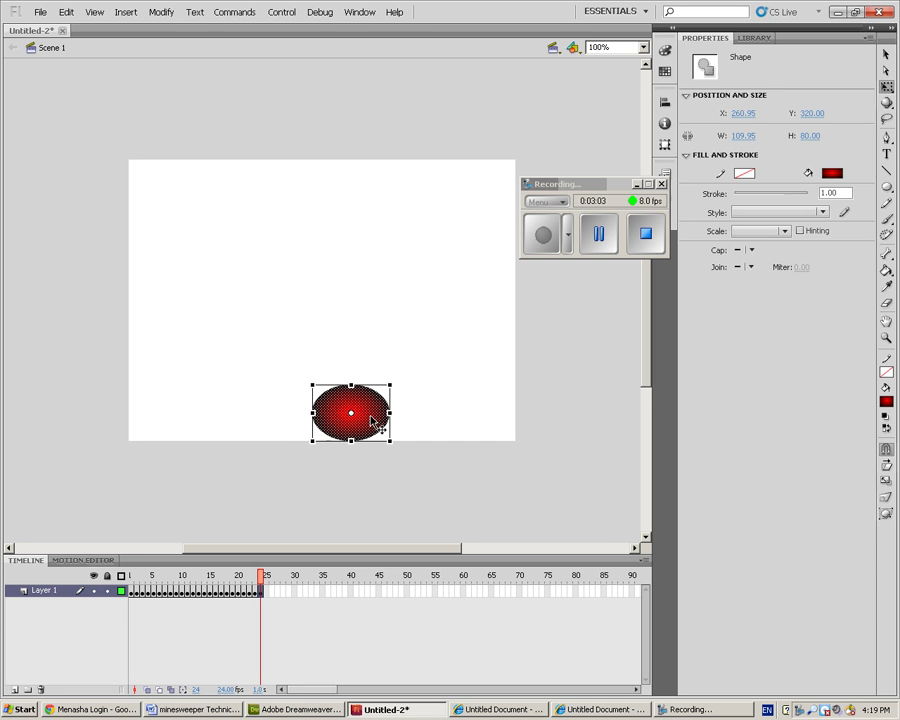
{"action": "left_click_drag", "start_coordinate": [389, 412], "coordinate": [386, 412]}
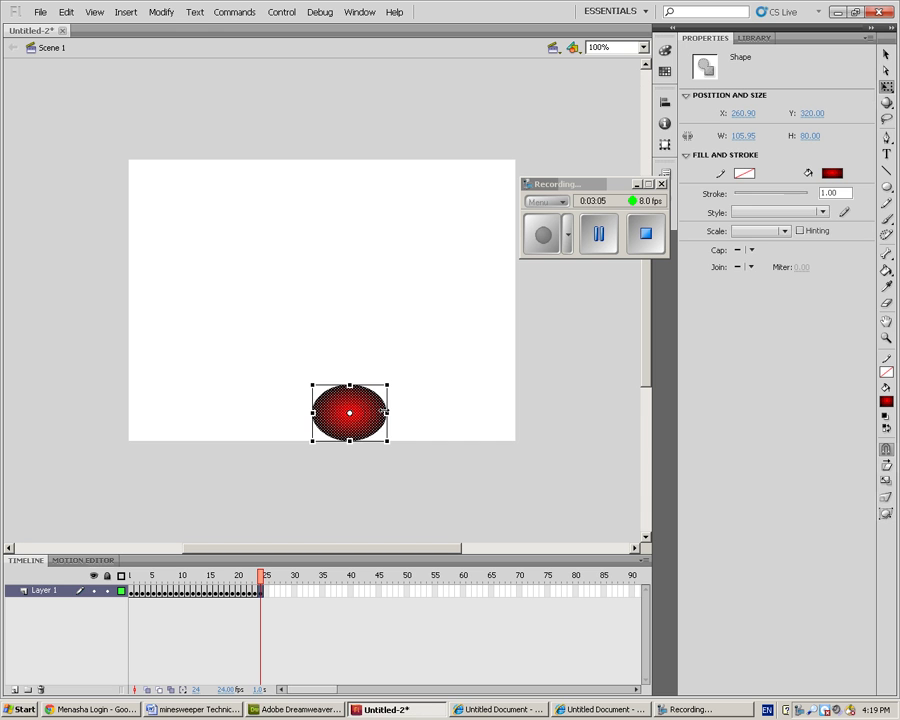
{"action": "key", "text": "F6"}
{"action": "left_click_drag", "start_coordinate": [389, 412], "coordinate": [384, 412]}
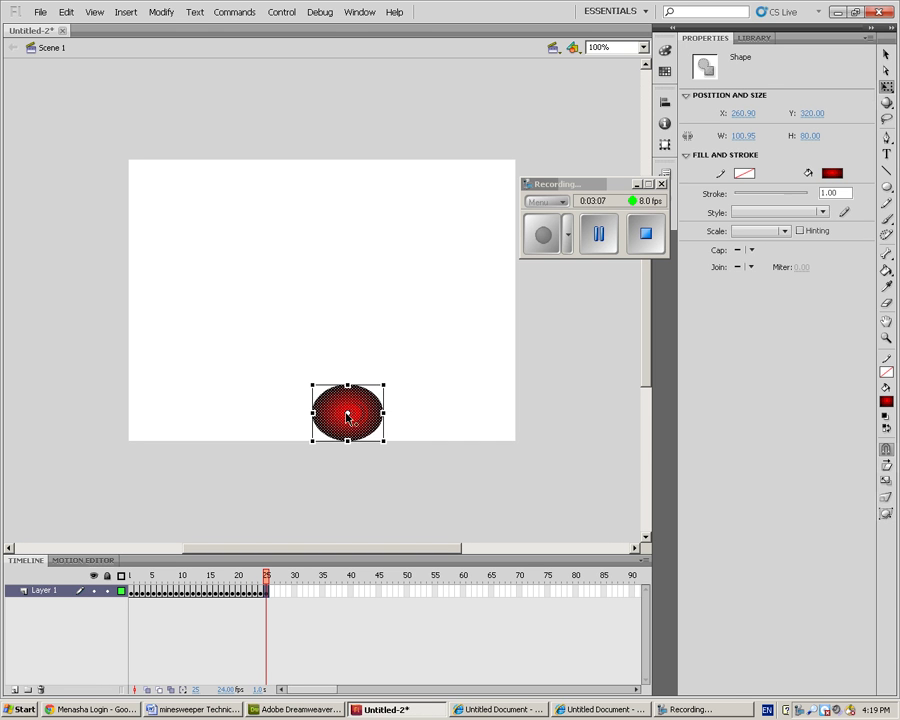
{"action": "left_click_drag", "start_coordinate": [312, 412], "coordinate": [321, 412]}
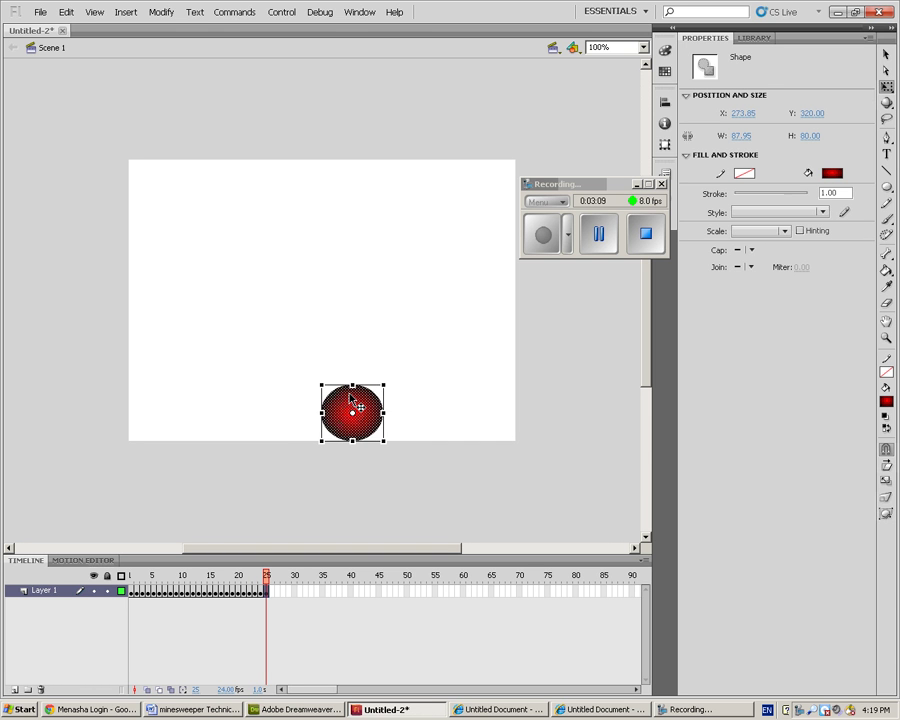
Restore the ball's round shape in new keyframes 26 and 27, ending about 90 px wide and 87 px high
{"action": "key", "text": "F6"}
{"action": "left_click_drag", "start_coordinate": [352, 383], "coordinate": [352, 378]}
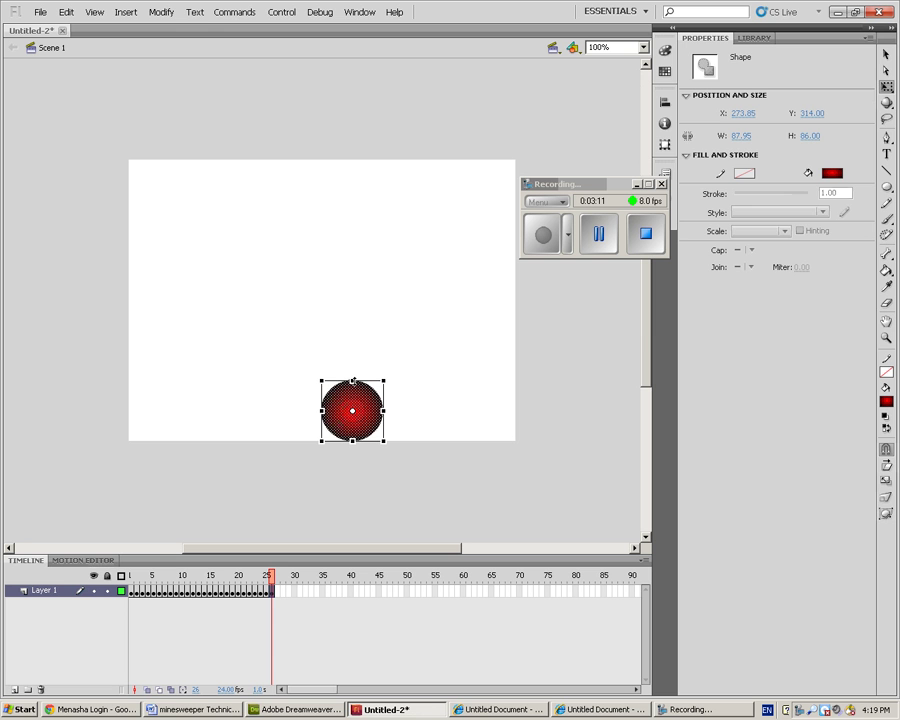
{"action": "key", "text": "F6"}
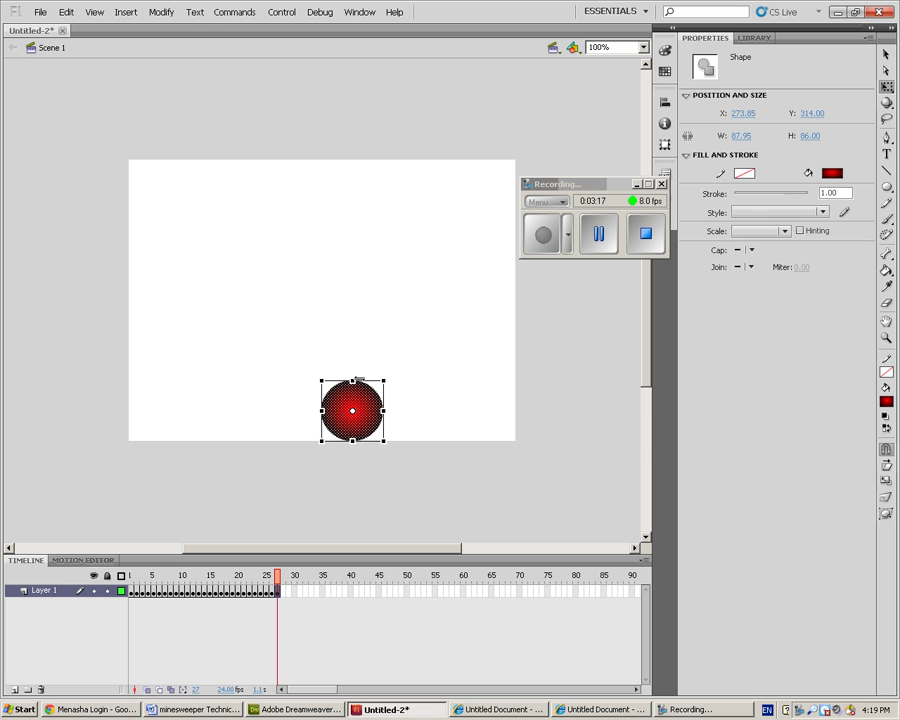
{"action": "mouse_move", "coordinate": [352, 379]}
{"action": "left_mouse_down"}
{"action": "mouse_move", "coordinate": [317, 410]}
{"action": "mouse_move", "coordinate": [353, 381]}
{"action": "left_mouse_up"}
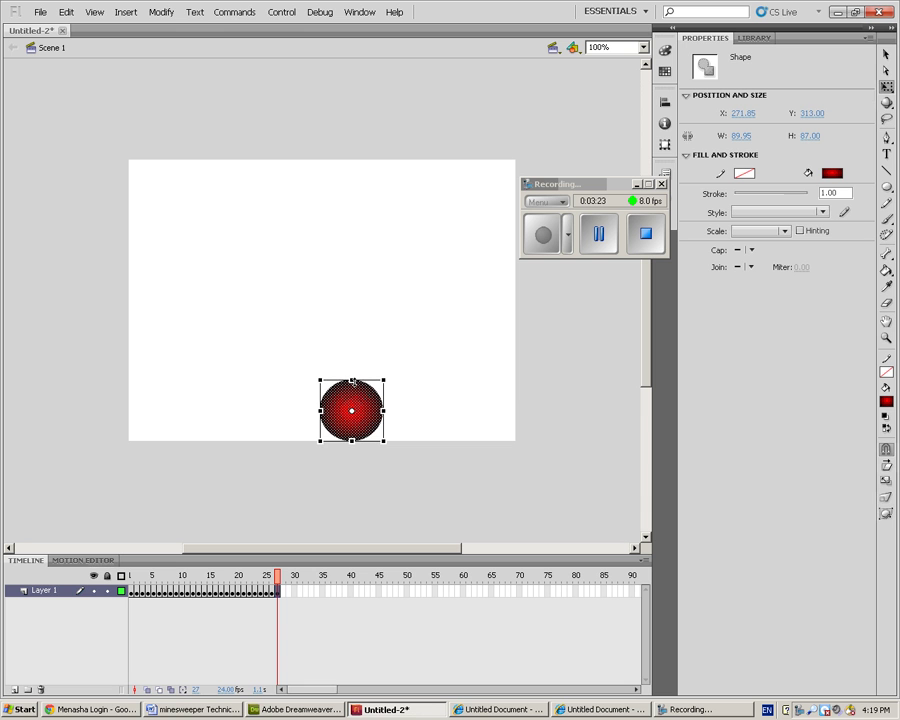
Add keyframes 28 to 36, moving the ball diagonally up to the stage's right edge at about X 460, Y 37
{"action": "left_click", "coordinate": [886, 54]}
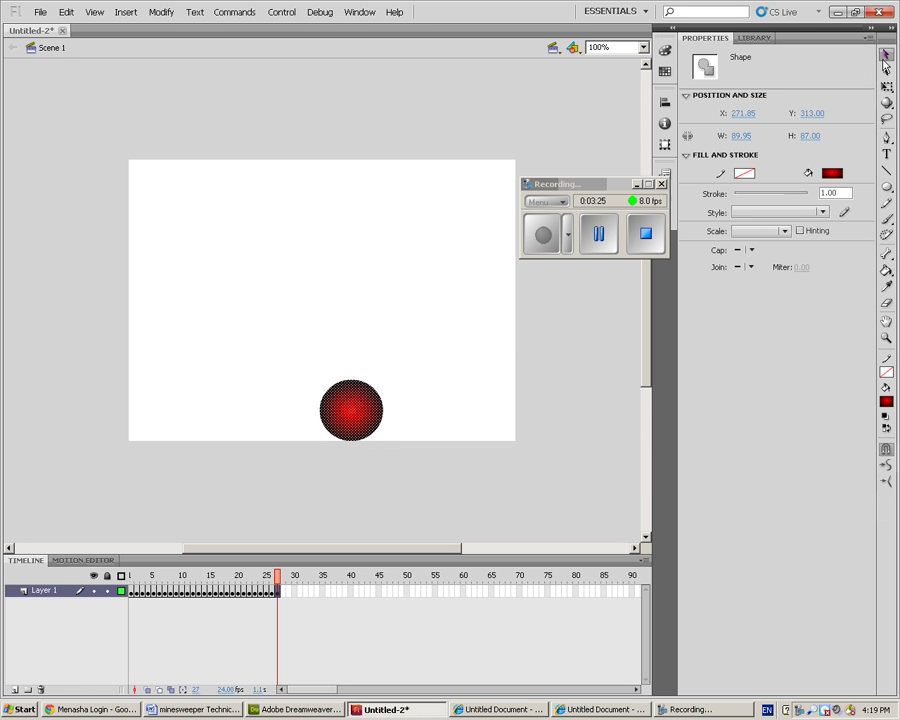
{"action": "key", "text": "F6"}
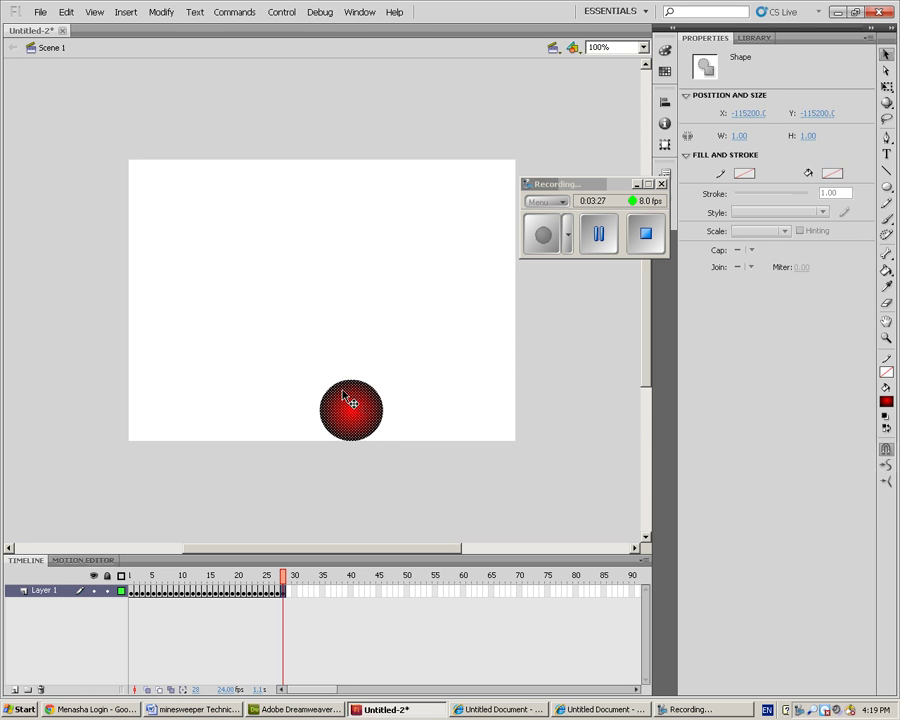
{"action": "left_click_drag", "start_coordinate": [350, 395], "coordinate": [402, 360]}
{"action": "key", "text": "F6"}
{"action": "key", "text": "F6"}
{"action": "key", "text": "F6"}
{"action": "left_click_drag", "start_coordinate": [407, 360], "coordinate": [499, 210]}
{"action": "key", "text": "F6"}
{"action": "key", "text": "F6"}
{"action": "key", "text": "F6"}
{"action": "key", "text": "F6"}
{"action": "key", "text": "F6"}
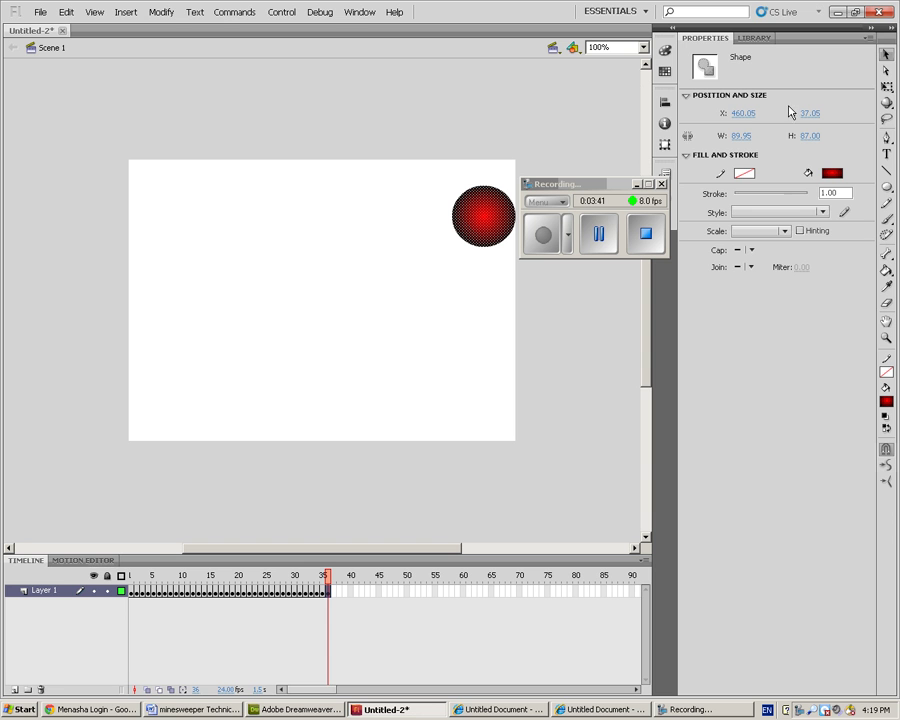
Squeeze the ball against the stage's right edge in new keyframes 37 to 40, ending about 88 px wide and 102 px high
{"action": "key", "text": "F6"}
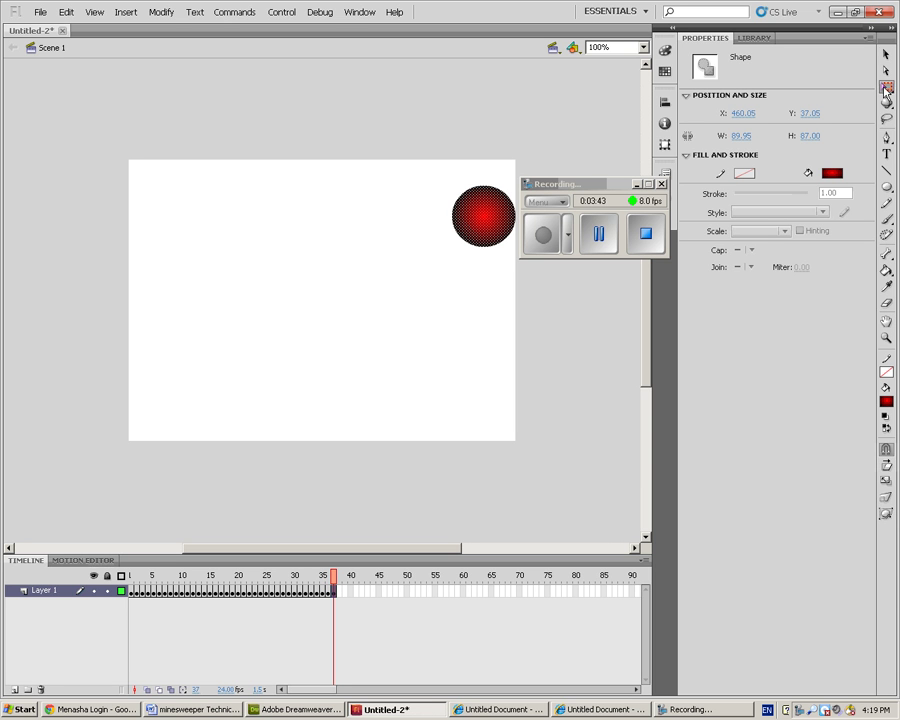
{"action": "left_click", "coordinate": [886, 87]}
{"action": "left_click_drag", "start_coordinate": [453, 216], "coordinate": [486, 182]}
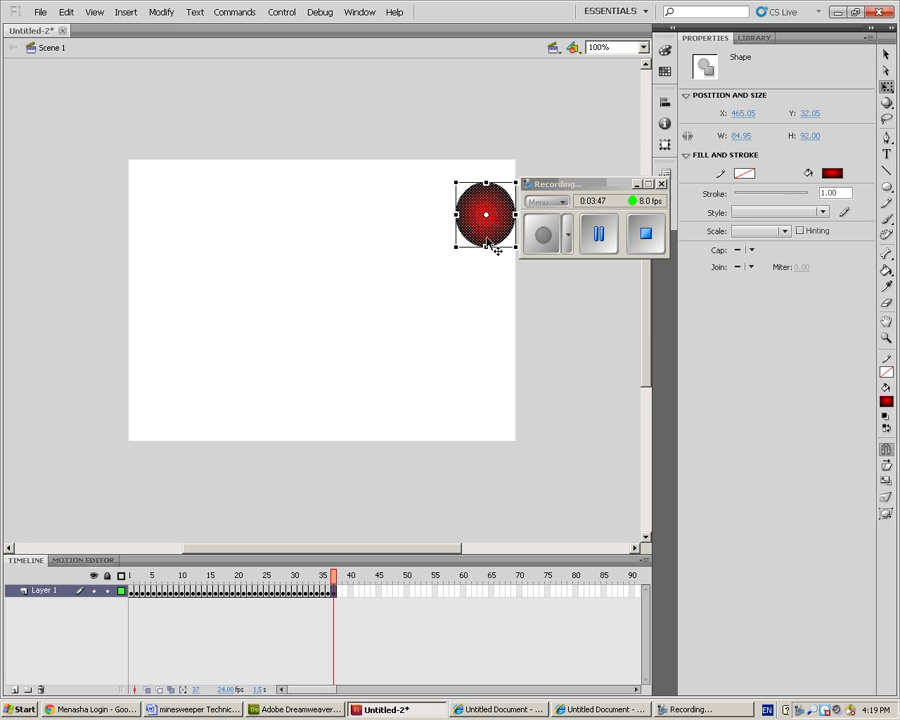
{"action": "left_click_drag", "start_coordinate": [485, 243], "coordinate": [486, 182]}
{"action": "key", "text": "F6"}
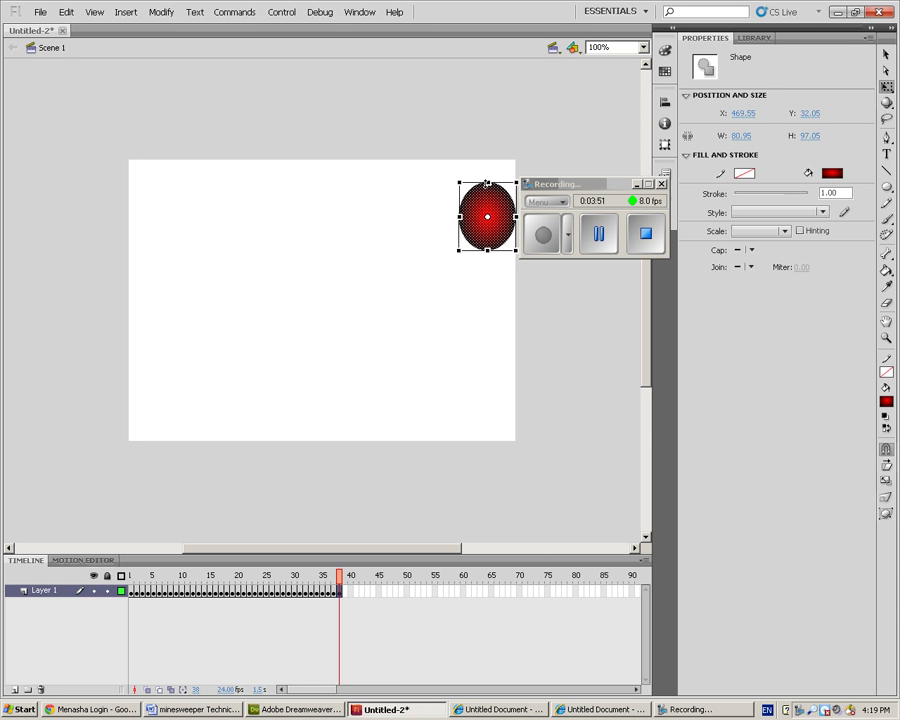
{"action": "left_click_drag", "start_coordinate": [484, 246], "coordinate": [452, 216]}
{"action": "key", "text": "F6"}
{"action": "key", "text": "F6"}
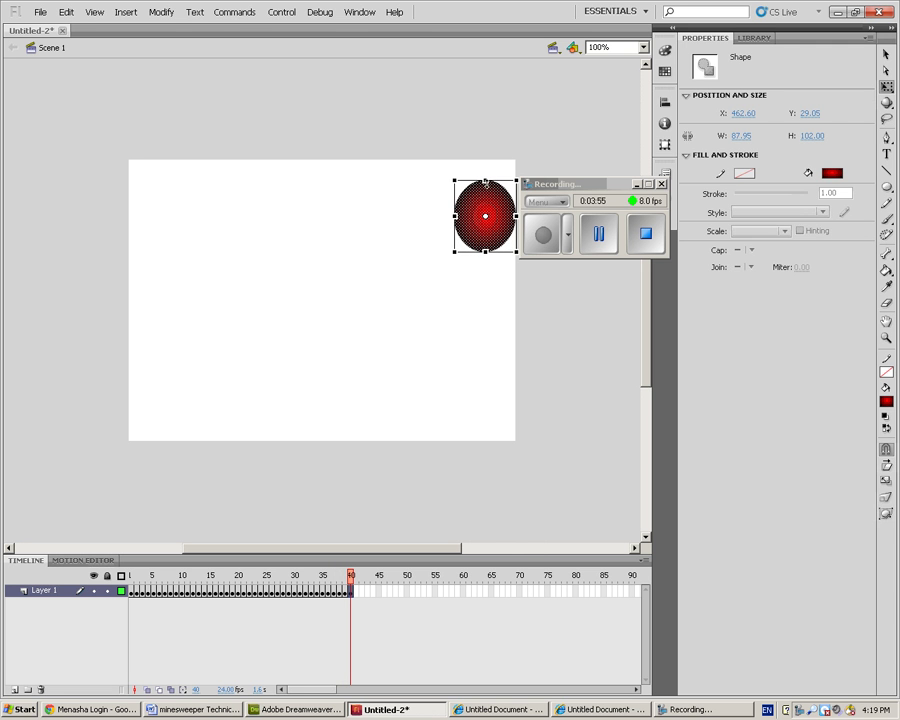
Restore the ball's round shape at the stage's right edge in new keyframes 41 to 43, ending about 98 px wide and 96 px high
{"action": "left_click_drag", "start_coordinate": [486, 182], "coordinate": [486, 189]}
{"action": "left_click_drag", "start_coordinate": [485, 247], "coordinate": [484, 183]}
{"action": "key", "text": "F6"}
{"action": "key", "text": "F6"}
{"action": "left_click_drag", "start_coordinate": [483, 247], "coordinate": [445, 216]}
{"action": "key", "text": "F6"}
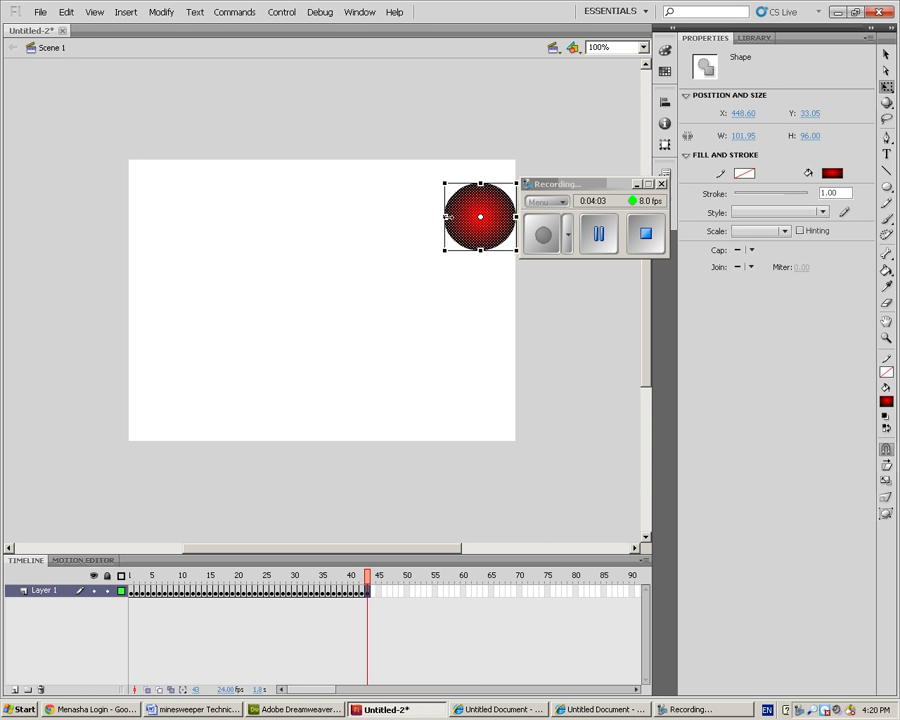
{"action": "left_click", "coordinate": [500, 283]}
{"action": "left_click", "coordinate": [480, 224]}
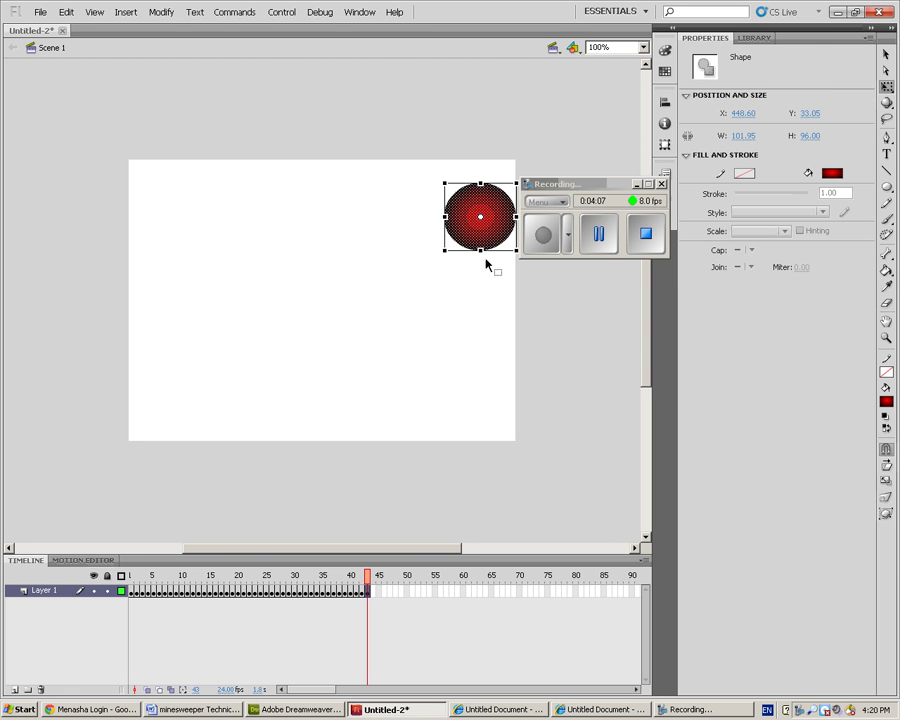
{"action": "left_click_drag", "start_coordinate": [444, 215], "coordinate": [448, 215]}
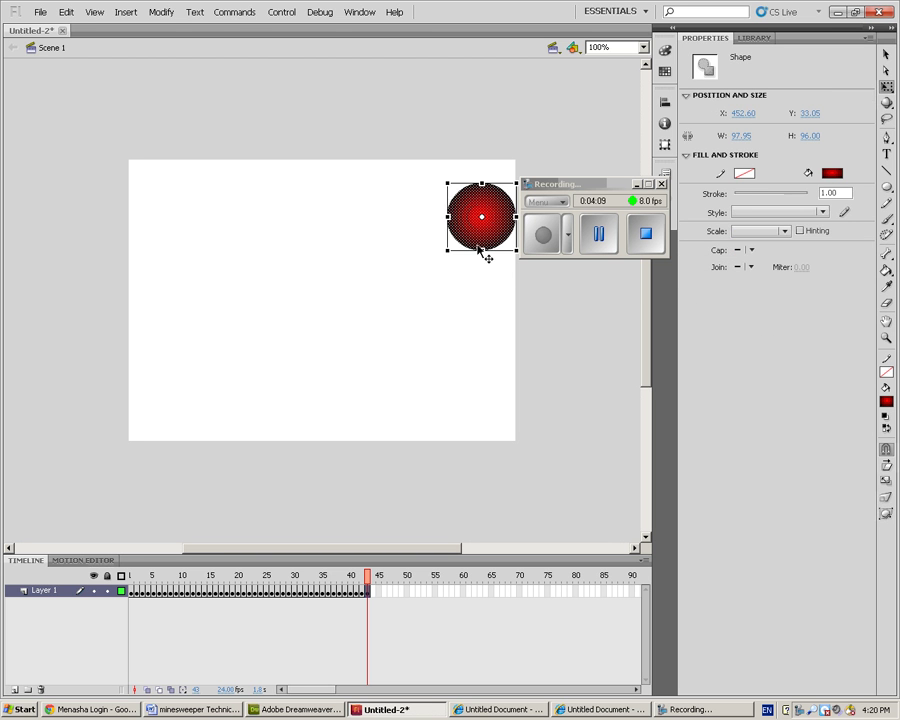
{"action": "left_click", "coordinate": [398, 267]}
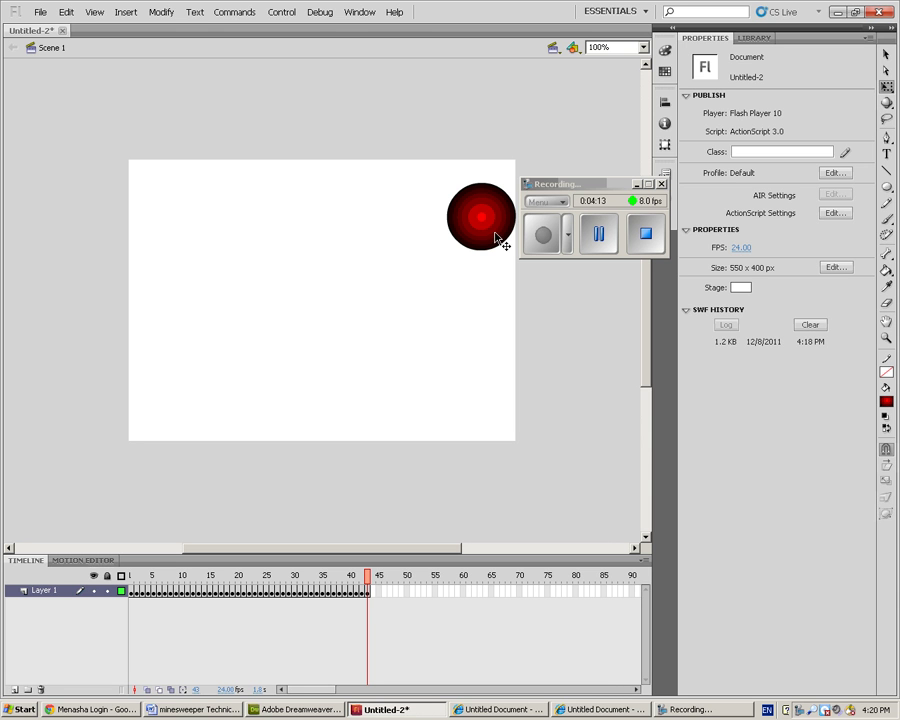
Add keyframes 44 to 53, moving the ball diagonally down and left from the right edge to the stage floor
{"action": "key", "text": "F6"}
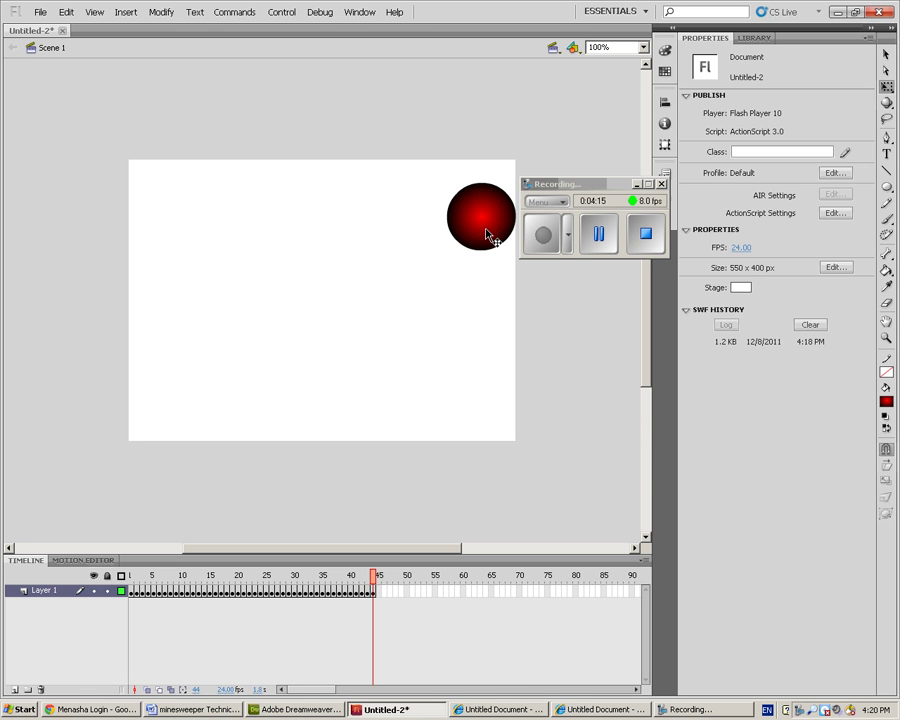
{"action": "left_click_drag", "start_coordinate": [484, 230], "coordinate": [266, 437]}
{"action": "key", "text": "F6"}
{"action": "key", "text": "F6"}
{"action": "key", "text": "F6"}
{"action": "key", "text": "F6"}
{"action": "key", "text": "F6"}
{"action": "key", "text": "F6"}
{"action": "key", "text": "F6"}
{"action": "key", "text": "F6"}
{"action": "key", "text": "F6"}
Squash the ball against the floor in keyframes 53 to 57, ending about 120 px wide and 76 px high
{"action": "left_click_drag", "start_coordinate": [263, 373], "coordinate": [225, 409]}
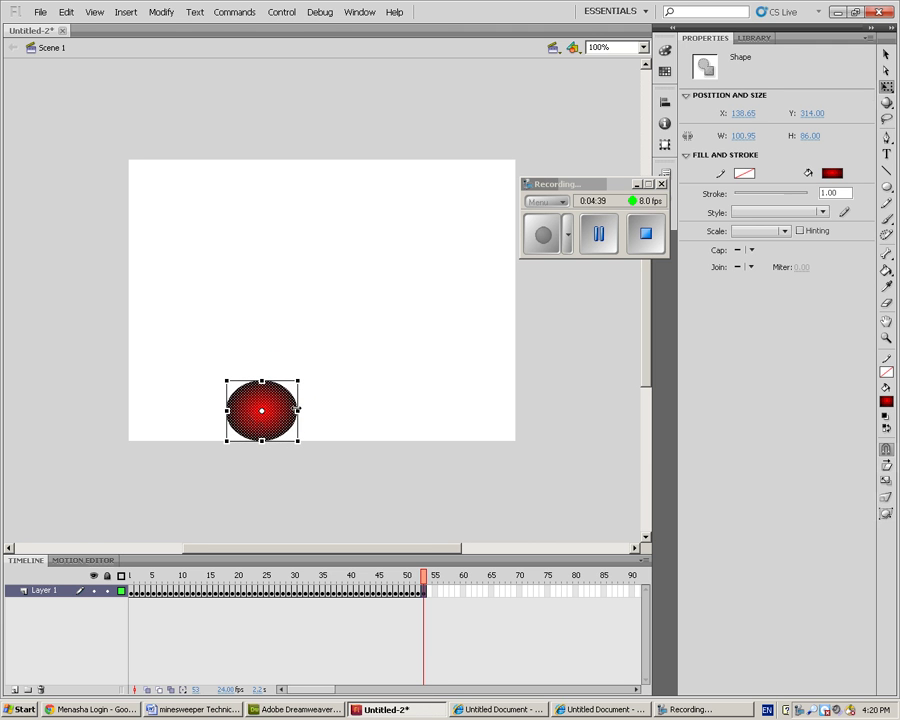
{"action": "key", "text": "F6"}
{"action": "left_click_drag", "start_coordinate": [296, 409], "coordinate": [223, 411]}
{"action": "left_click_drag", "start_coordinate": [299, 411], "coordinate": [305, 411]}
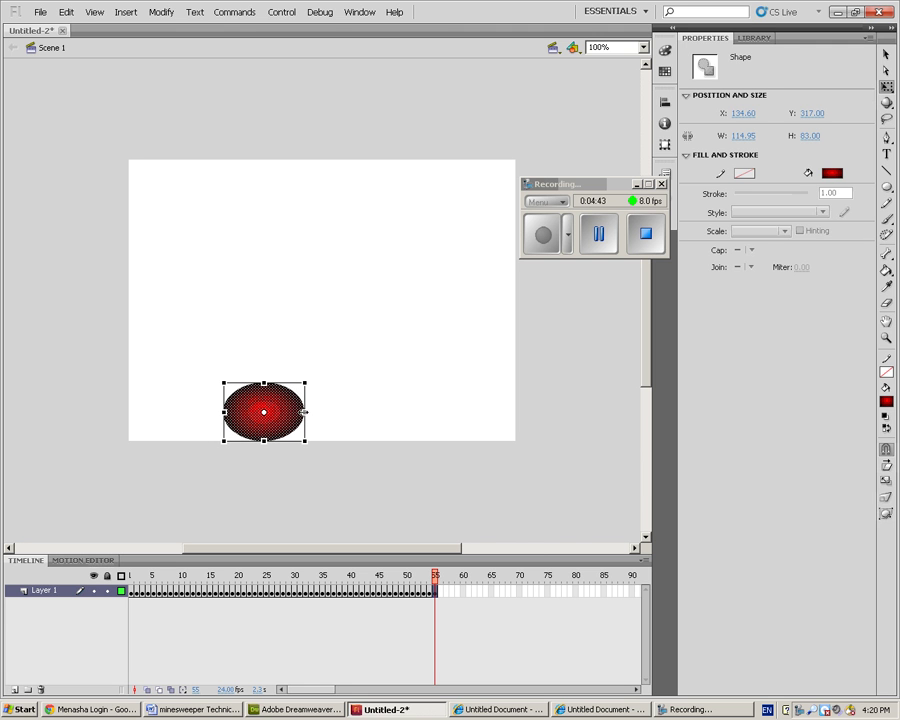
{"action": "key", "text": "F6"}
{"action": "left_click_drag", "start_coordinate": [264, 381], "coordinate": [219, 414]}
{"action": "key", "text": "F6"}
Begin rounding out the squashed ball in new keyframes 58 to 60, ending about 112 px wide and 84 px high
{"action": "key", "text": "F6"}
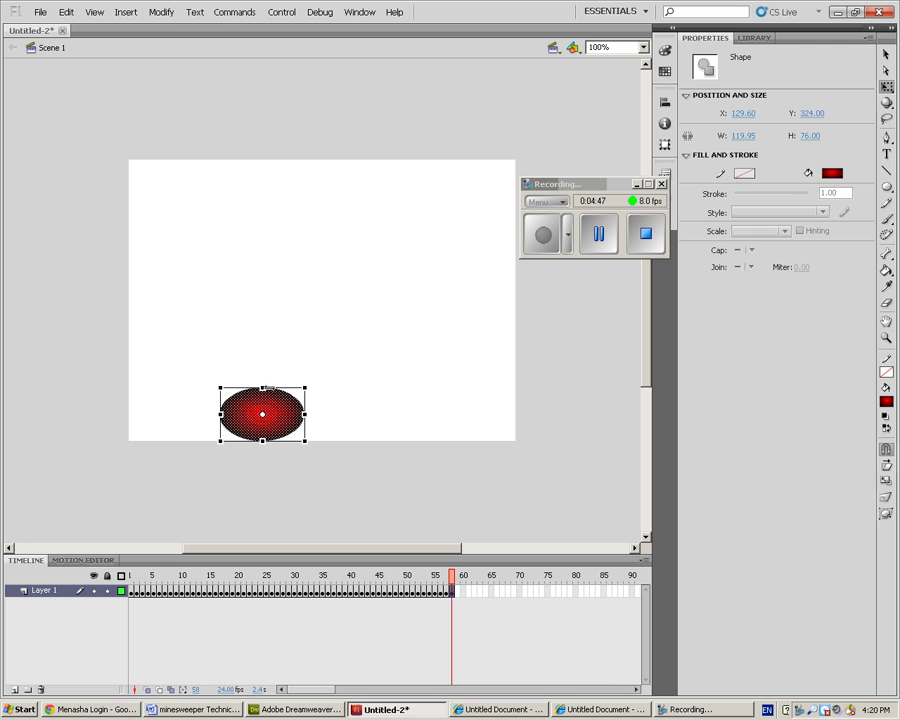
{"action": "left_click_drag", "start_coordinate": [263, 387], "coordinate": [263, 379]}
{"action": "key", "text": "F6"}
{"action": "left_click_drag", "start_coordinate": [220, 411], "coordinate": [223, 411]}
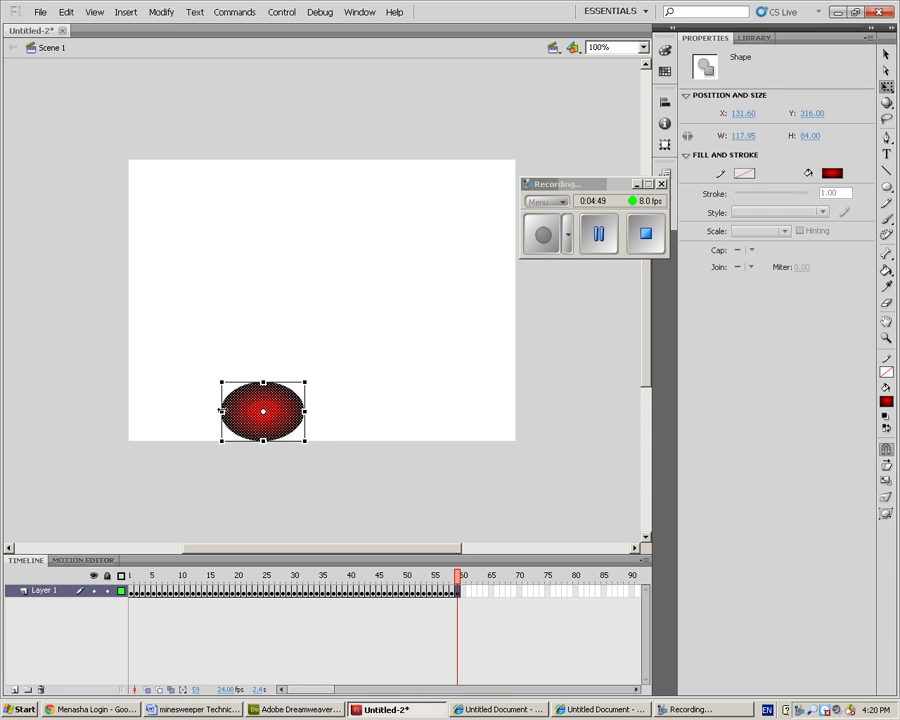
{"action": "key", "text": "F6"}
{"action": "left_click_drag", "start_coordinate": [303, 411], "coordinate": [300, 411]}
Finish restoring the ball's round shape in new keyframes 61 to 65, ending about 94 px wide and 88 px high
{"action": "key", "text": "F6"}
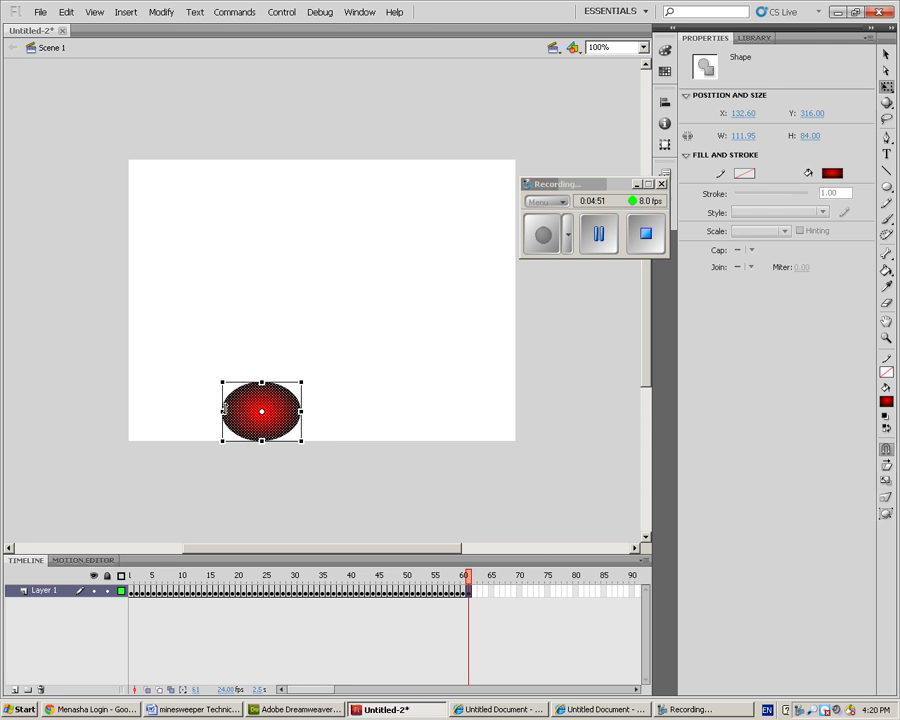
{"action": "left_click_drag", "start_coordinate": [223, 411], "coordinate": [230, 411]}
{"action": "key", "text": "F6"}
{"action": "mouse_move", "coordinate": [300, 411]}
{"action": "left_mouse_down"}
{"action": "mouse_move", "coordinate": [263, 379]}
{"action": "mouse_move", "coordinate": [232, 411]}
{"action": "mouse_move", "coordinate": [263, 379]}
{"action": "mouse_move", "coordinate": [298, 410]}
{"action": "left_mouse_up"}
{"action": "key", "text": "F6"}
{"action": "key", "text": "F6"}
{"action": "key", "text": "F6"}
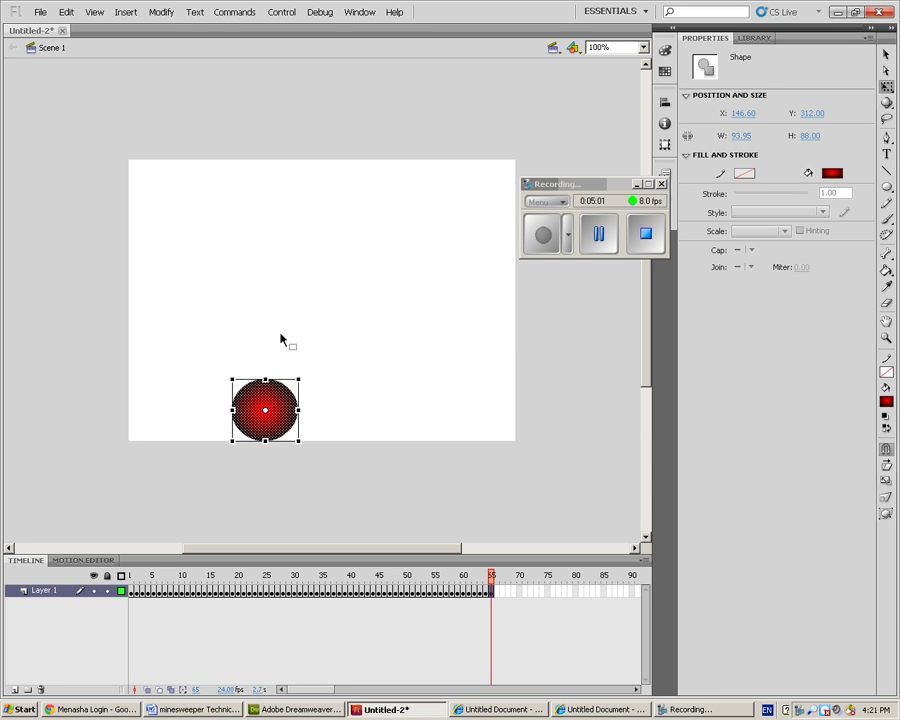
Move the ball up and off the stage's left edge through keyframe 69, to about X -125, Y 125, and play the animation
{"action": "key", "text": "v"}
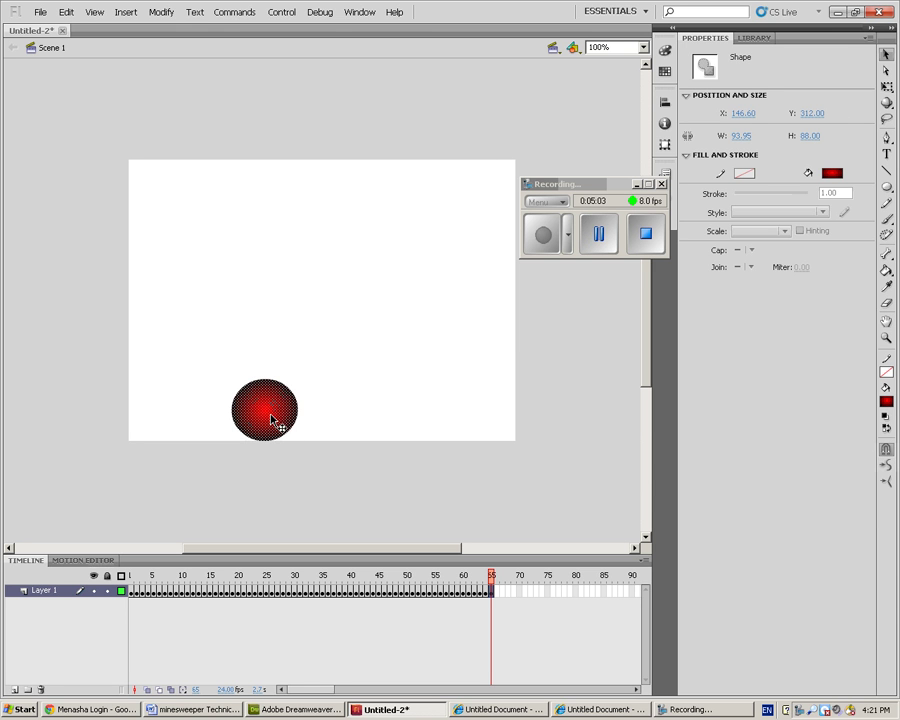
{"action": "left_click_drag", "start_coordinate": [287, 406], "coordinate": [77, 276]}
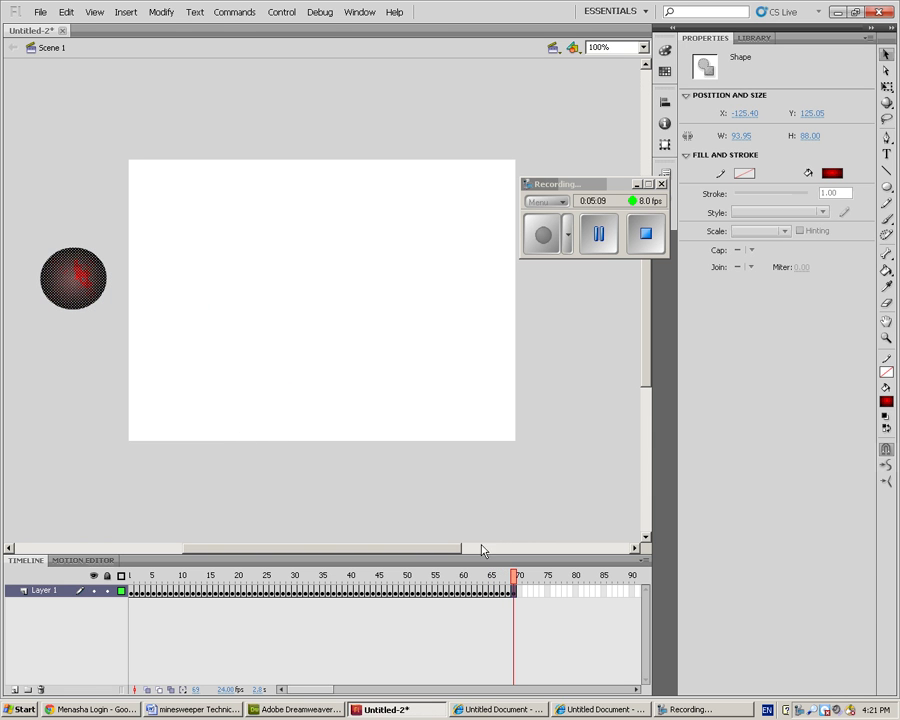
{"action": "key", "text": "Return"}
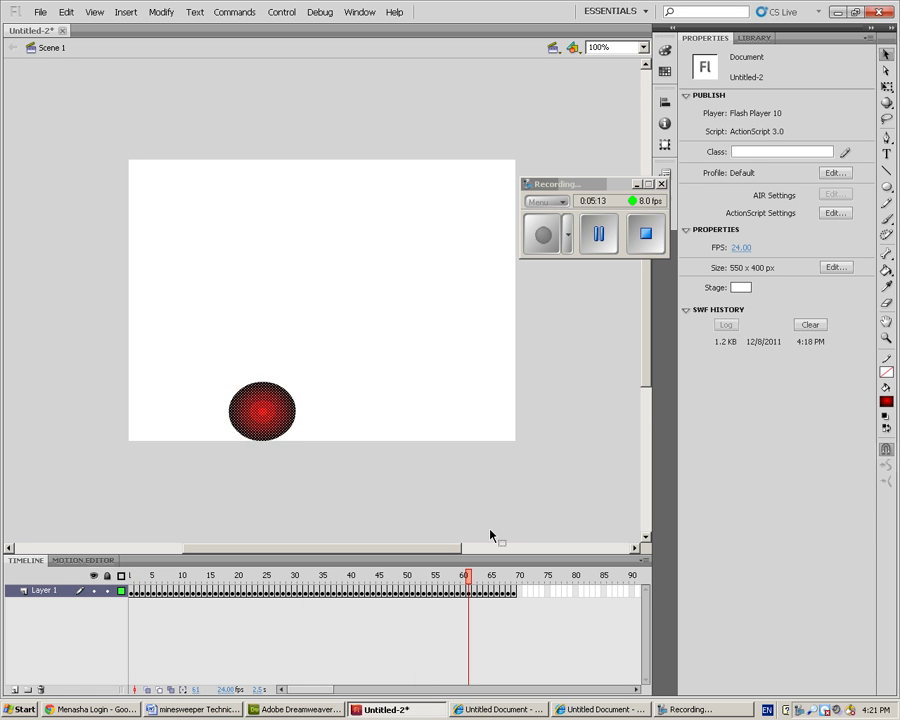
{"action": "key", "text": "Return"}
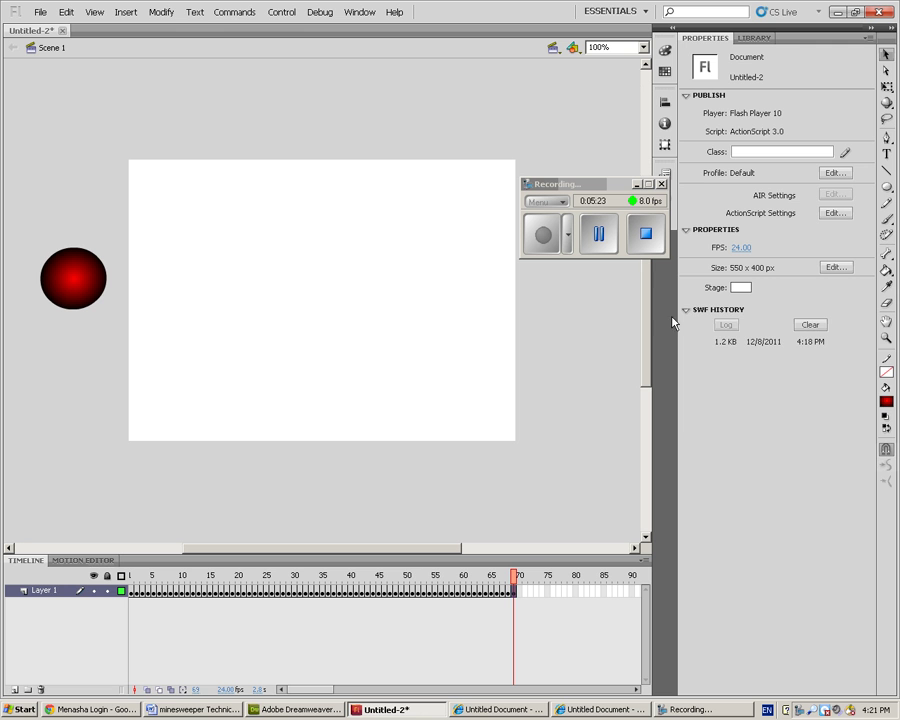
Change the stage background to bright green and test the movie
{"action": "left_click", "coordinate": [741, 288]}
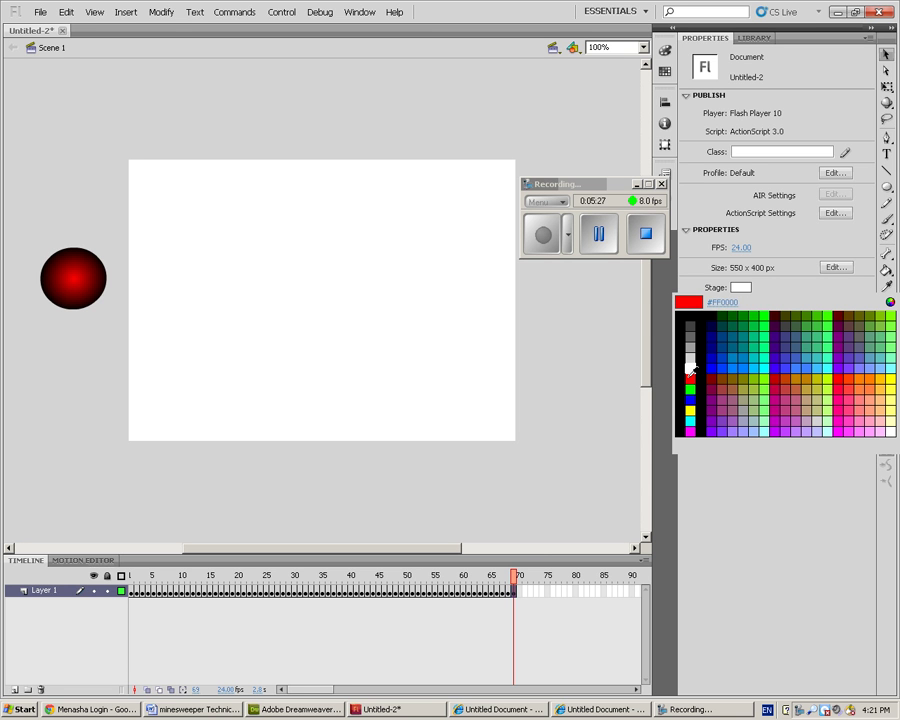
{"action": "left_click", "coordinate": [762, 323]}
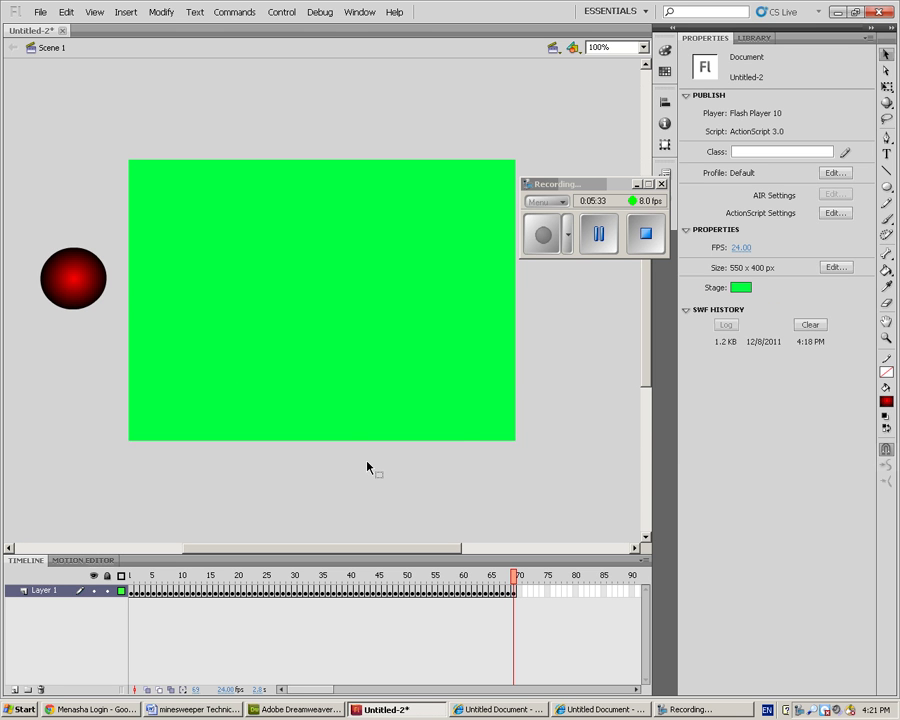
{"action": "key", "text": "ctrl+Return"}
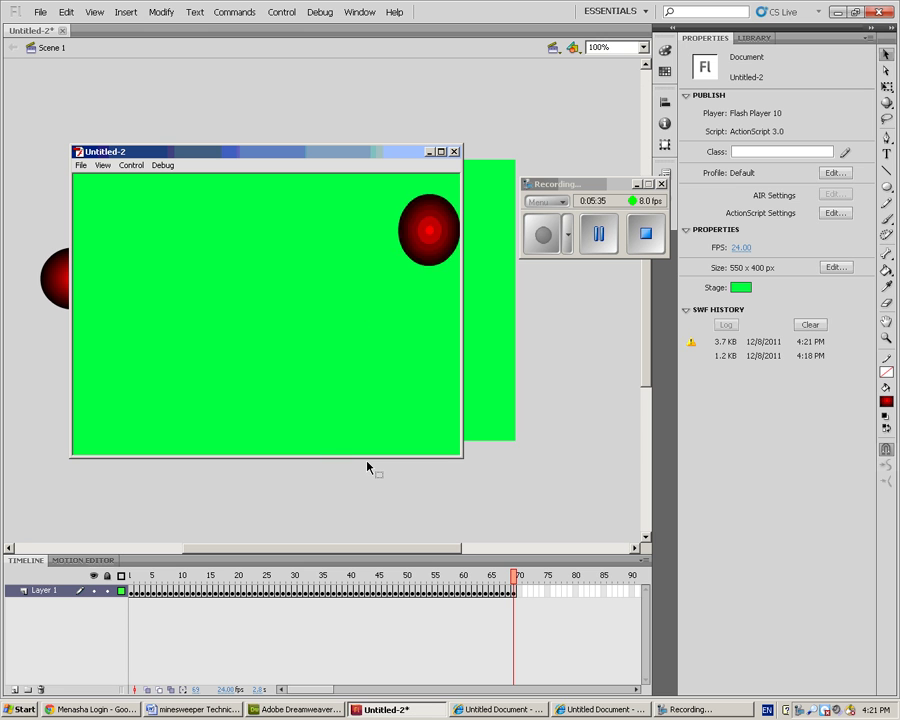